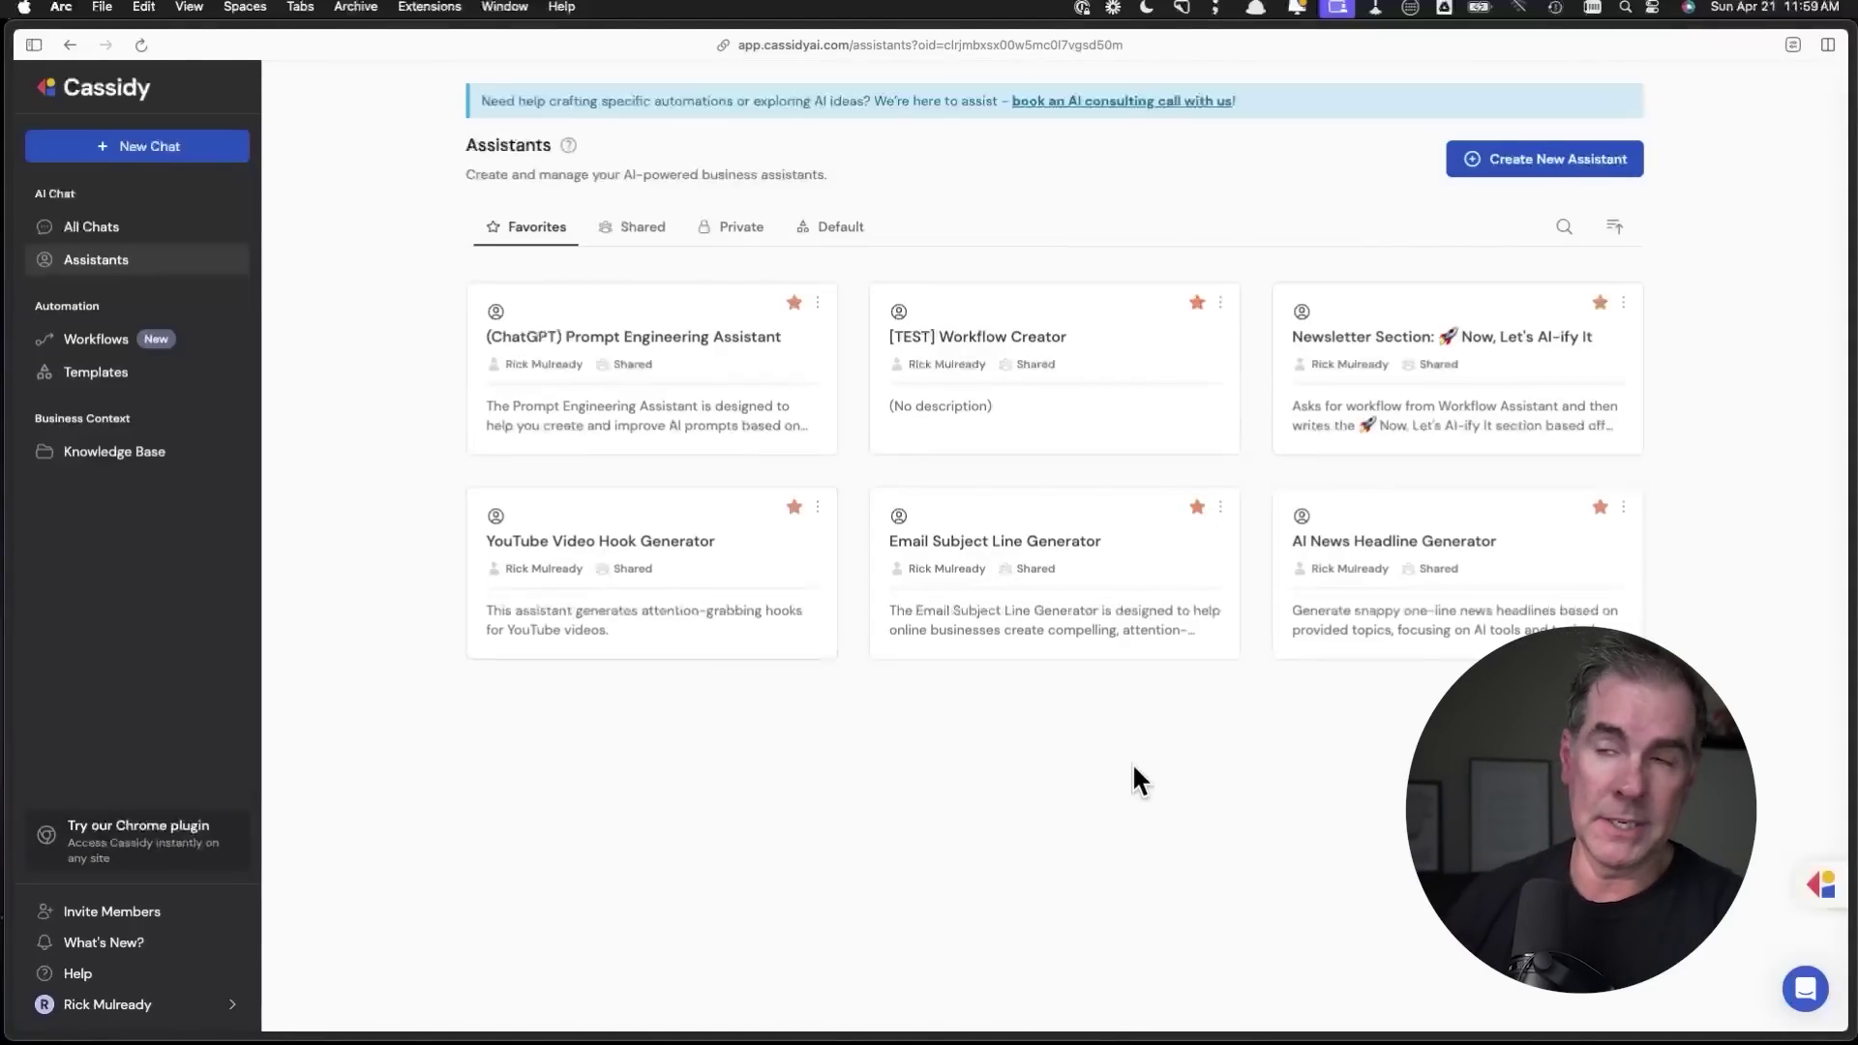
# Step: Start a new assistant from the pre-made Customer Service Assistant starting point
pyautogui.click(1537, 166)
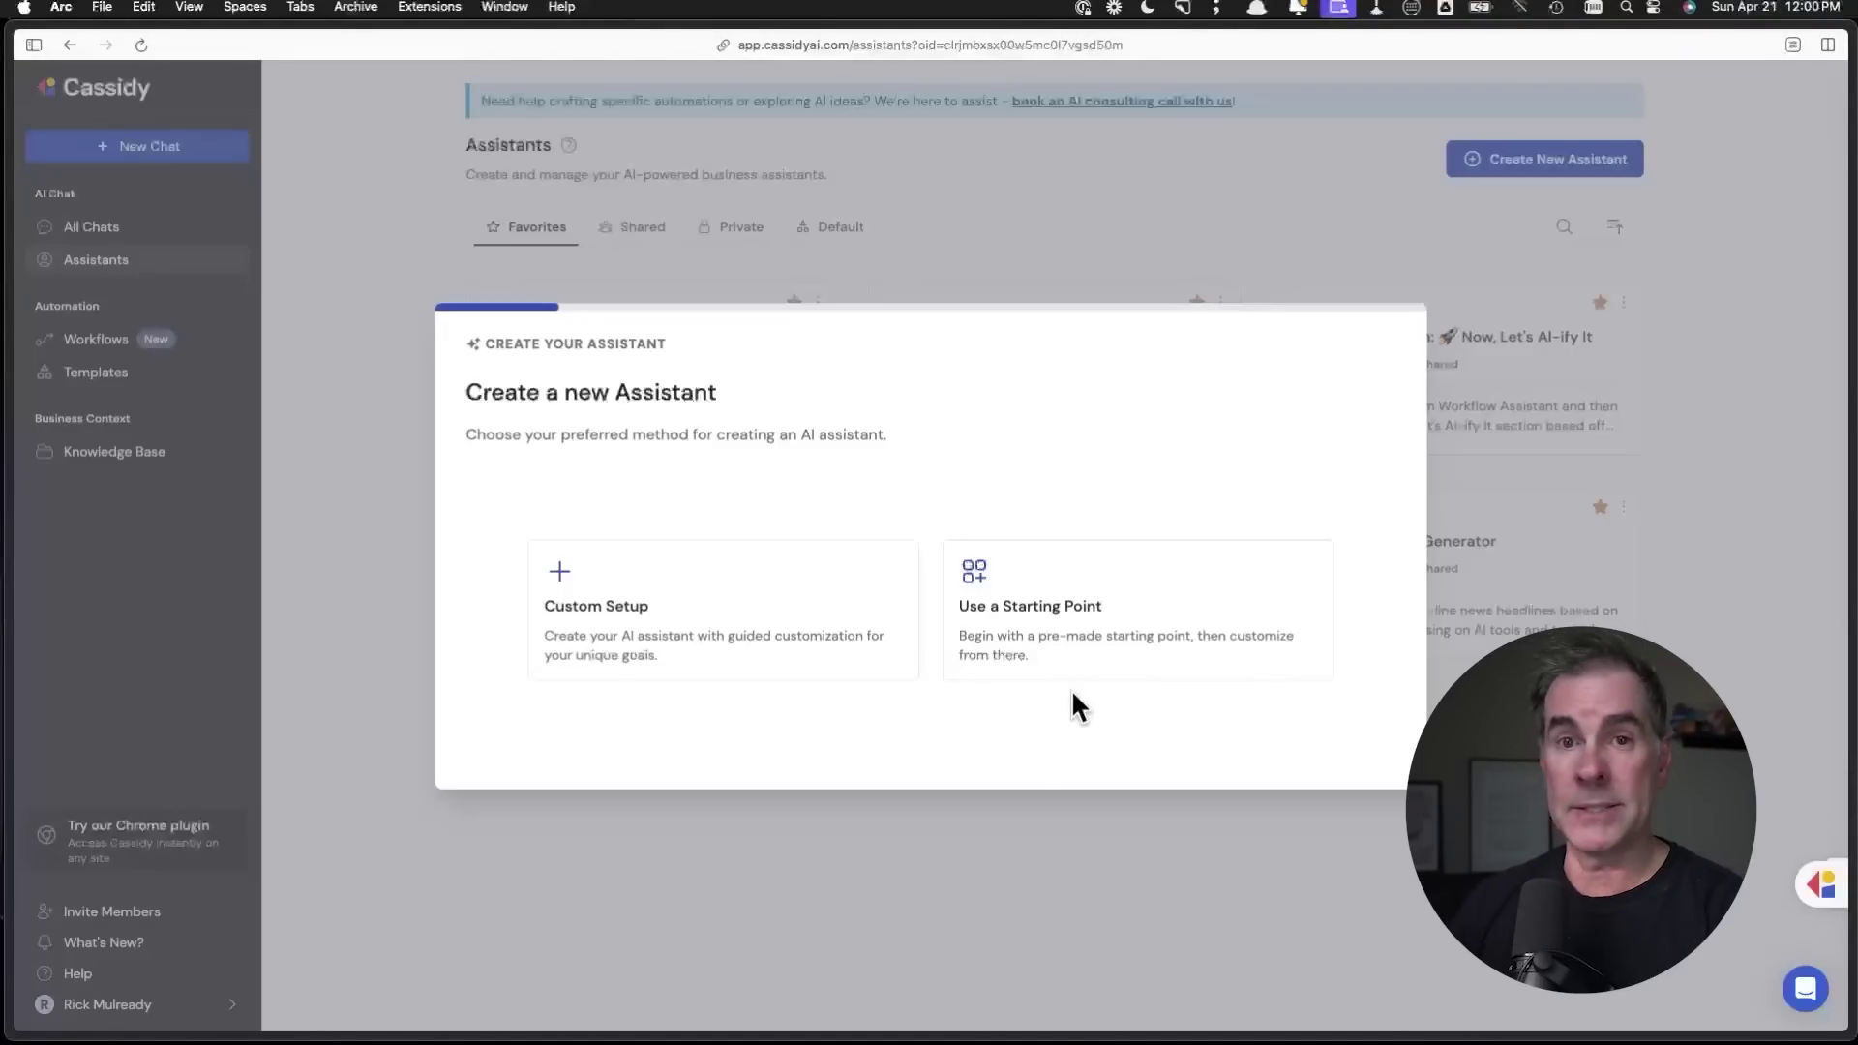
pyautogui.click(1094, 617)
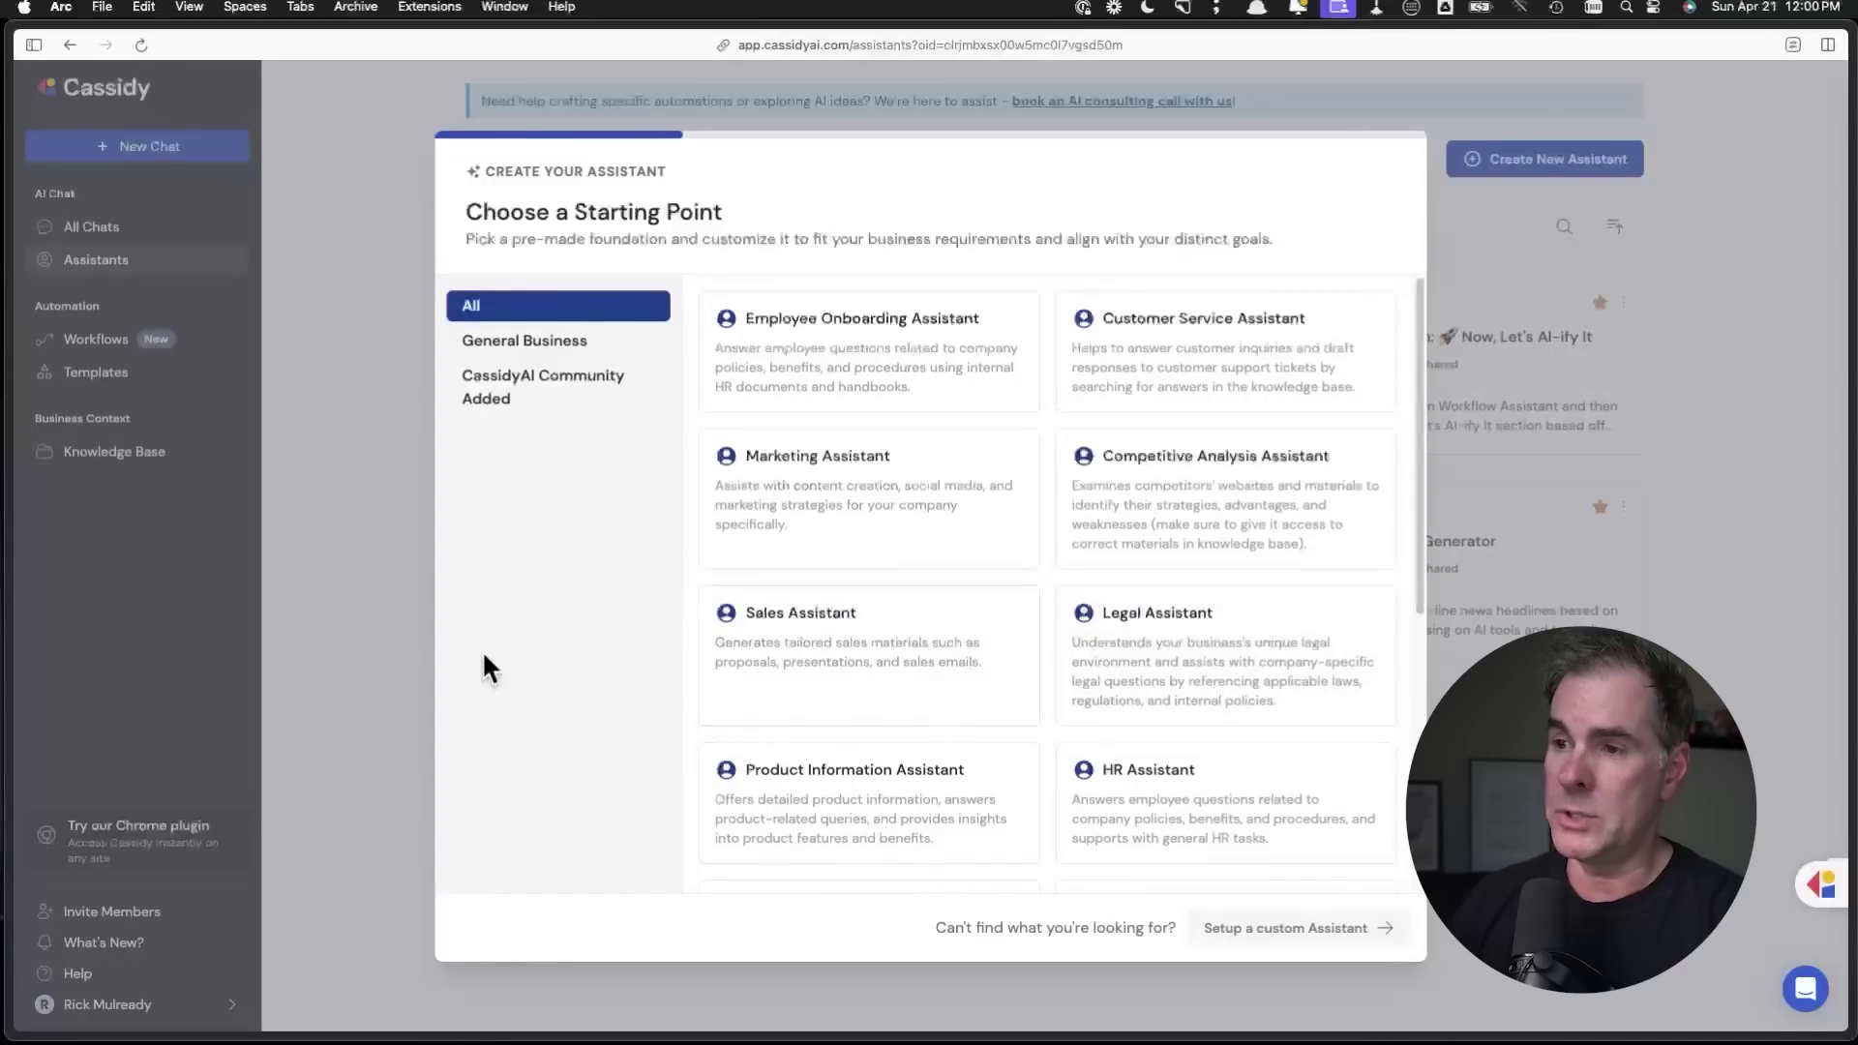
pyautogui.click(1229, 348)
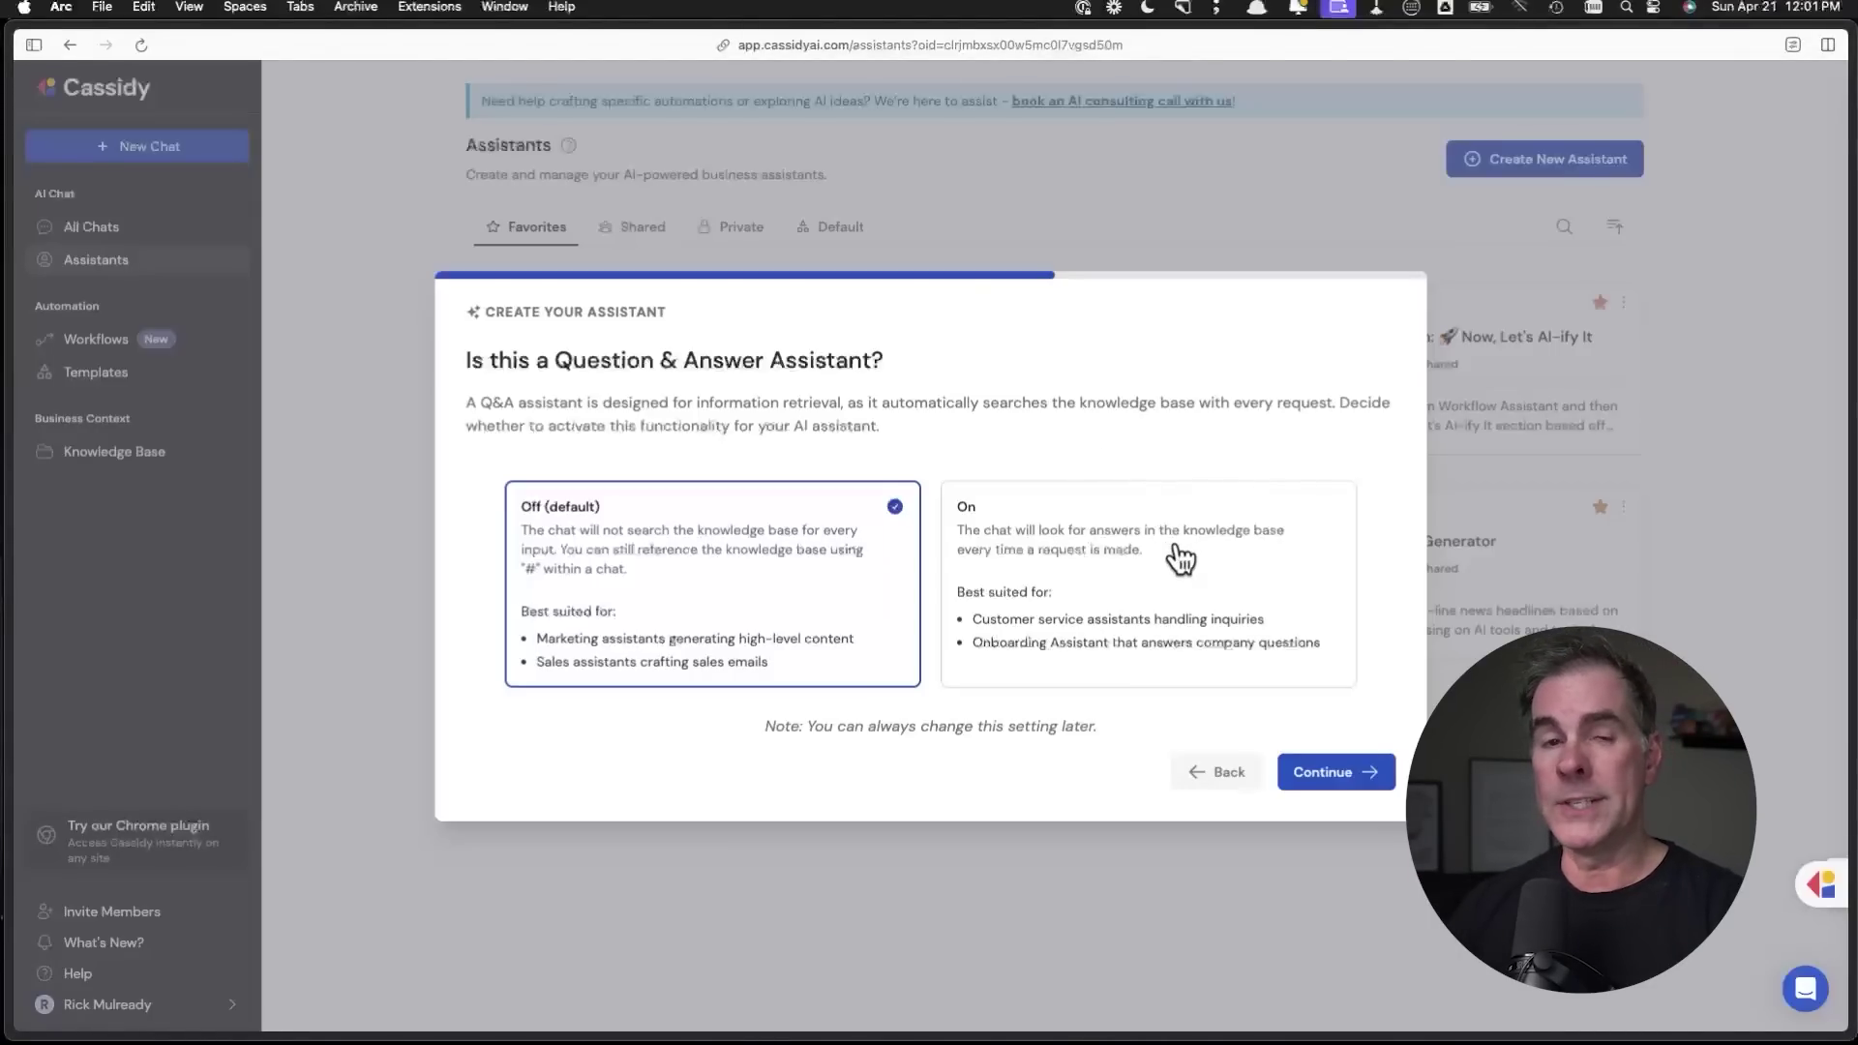
# Step: Turn on question-and-answer behaviour for the assistant and give it the General Assistant Knowledge folder to search
pyautogui.click(1130, 571)
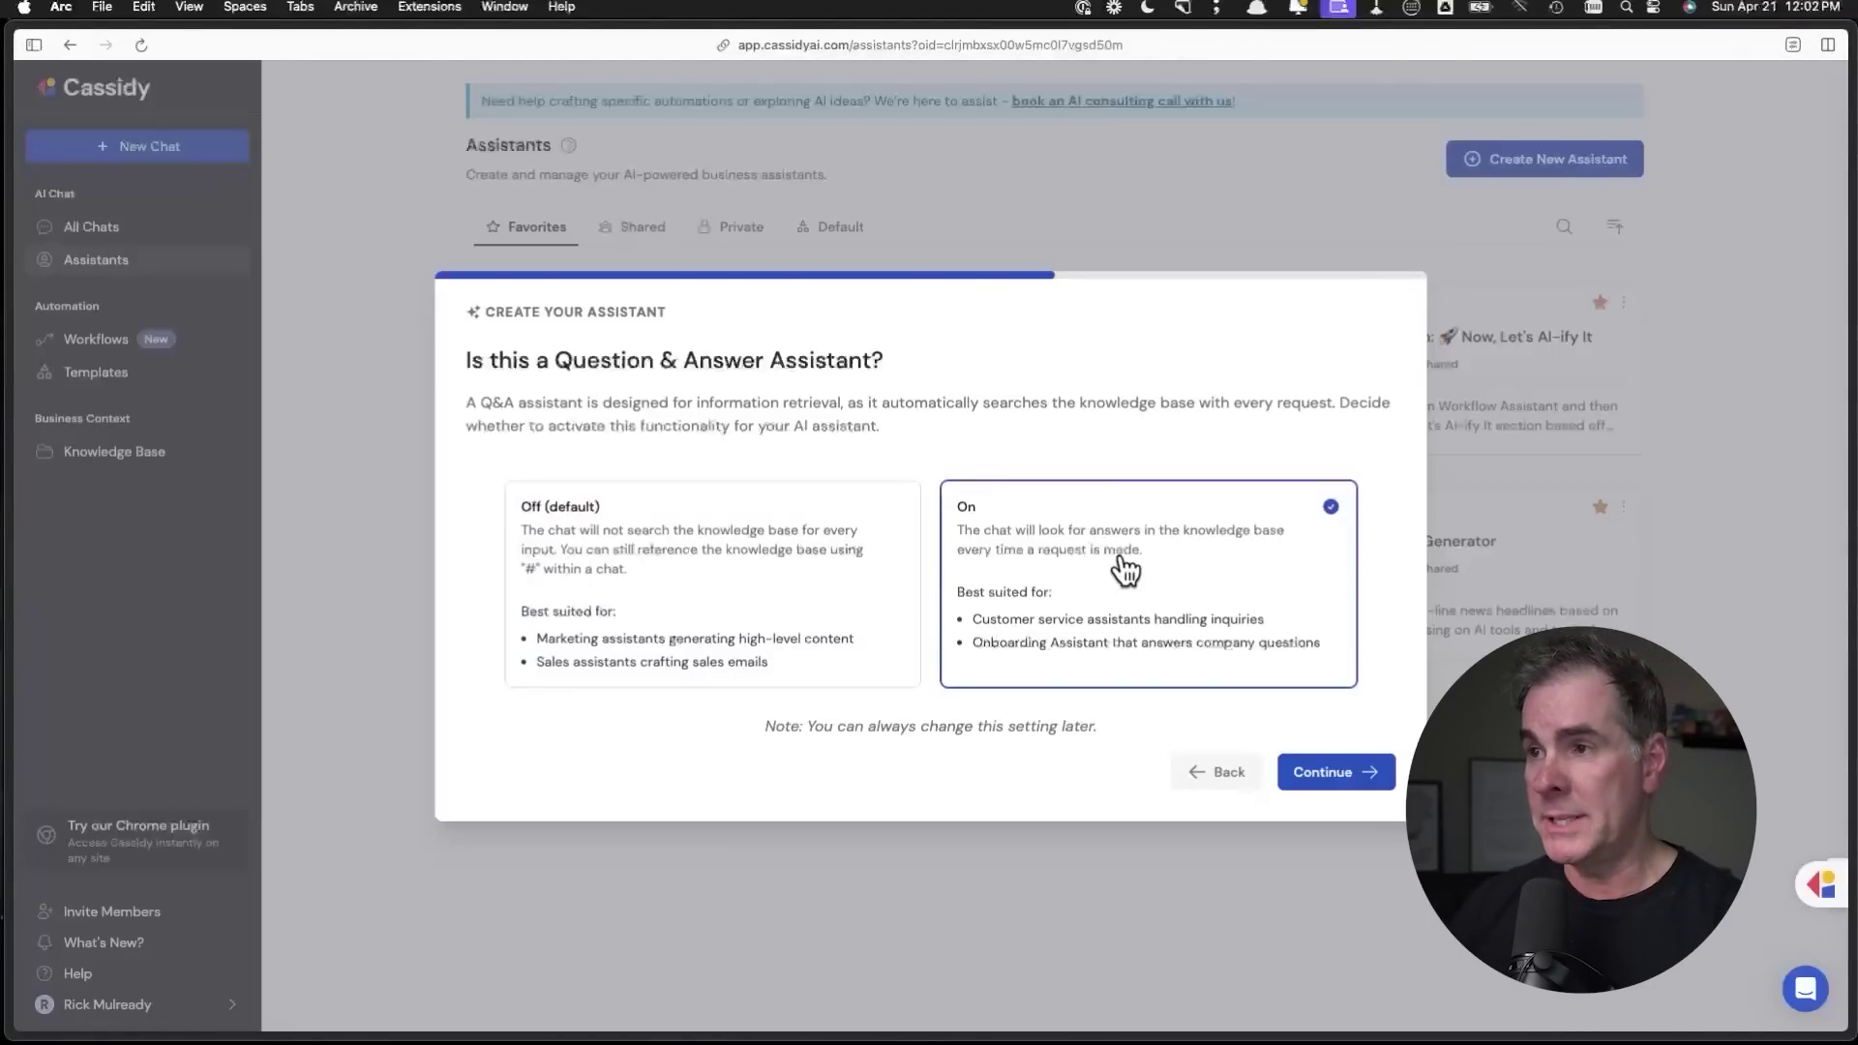
pyautogui.click(1301, 771)
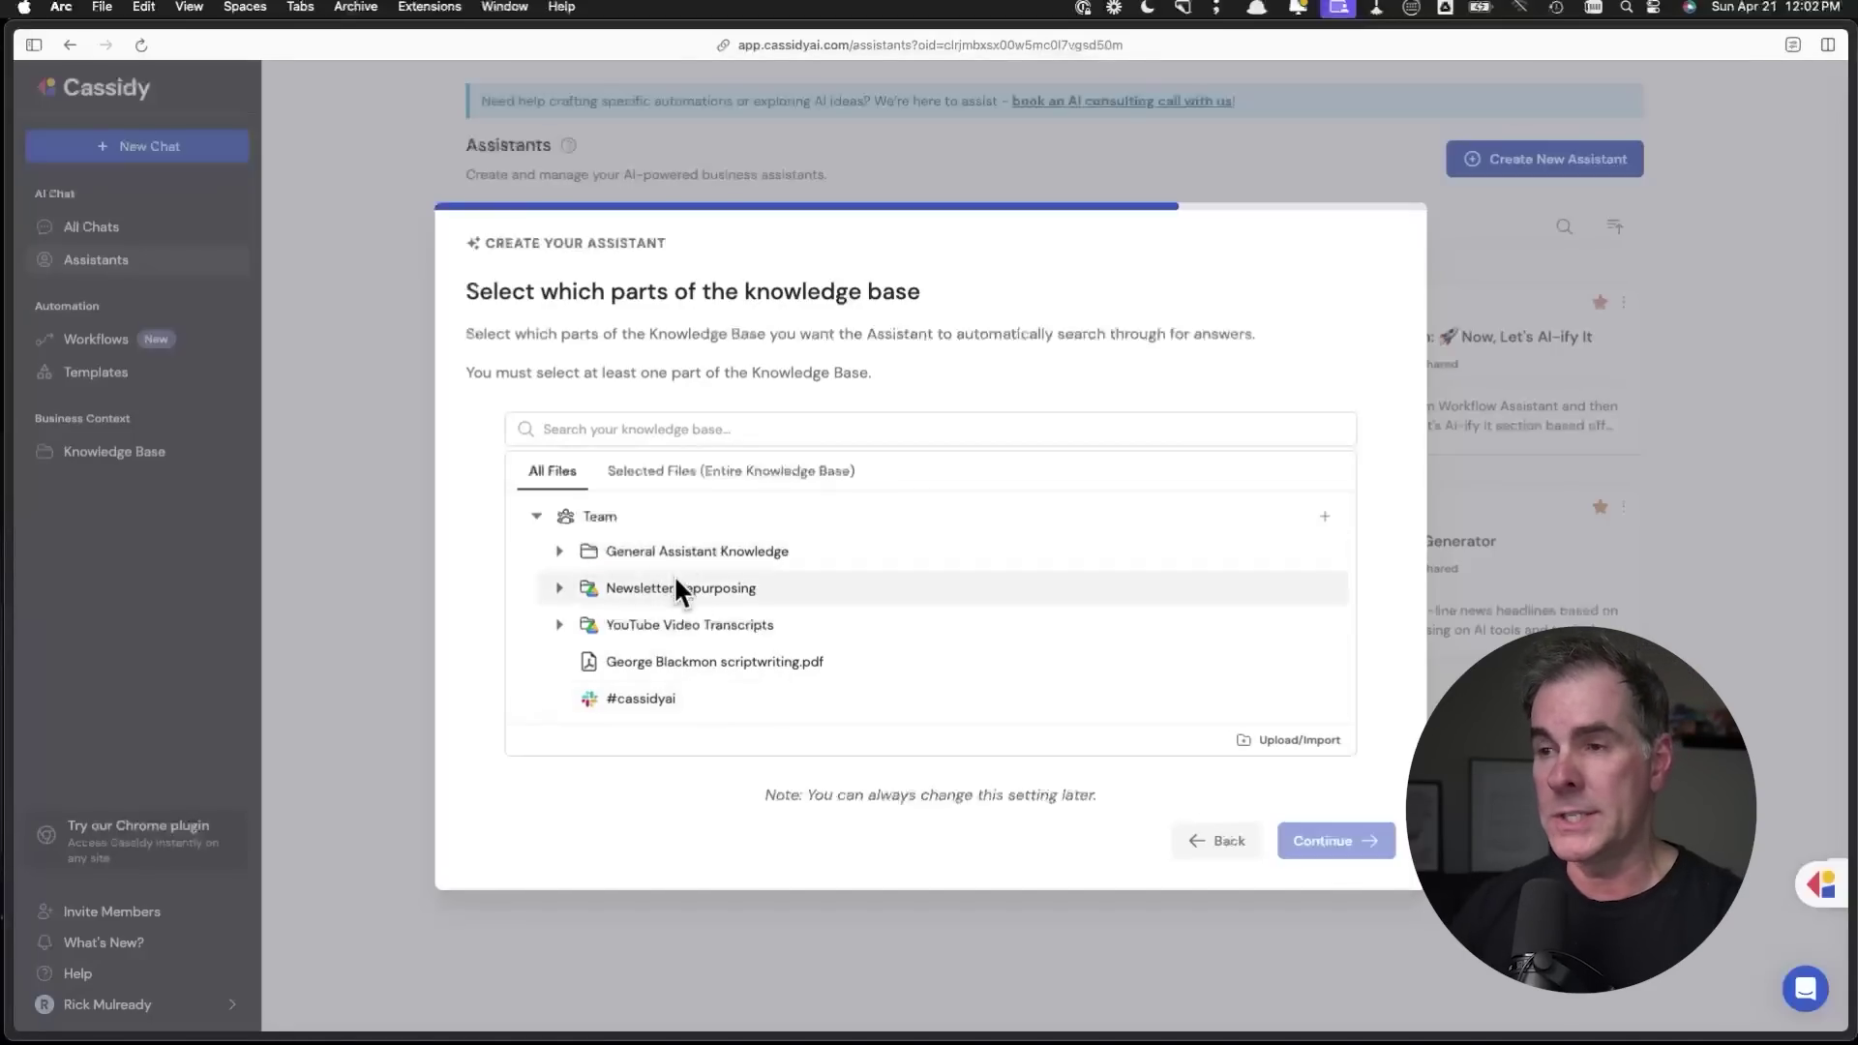
pyautogui.click(704, 552)
pyautogui.click(1345, 841)
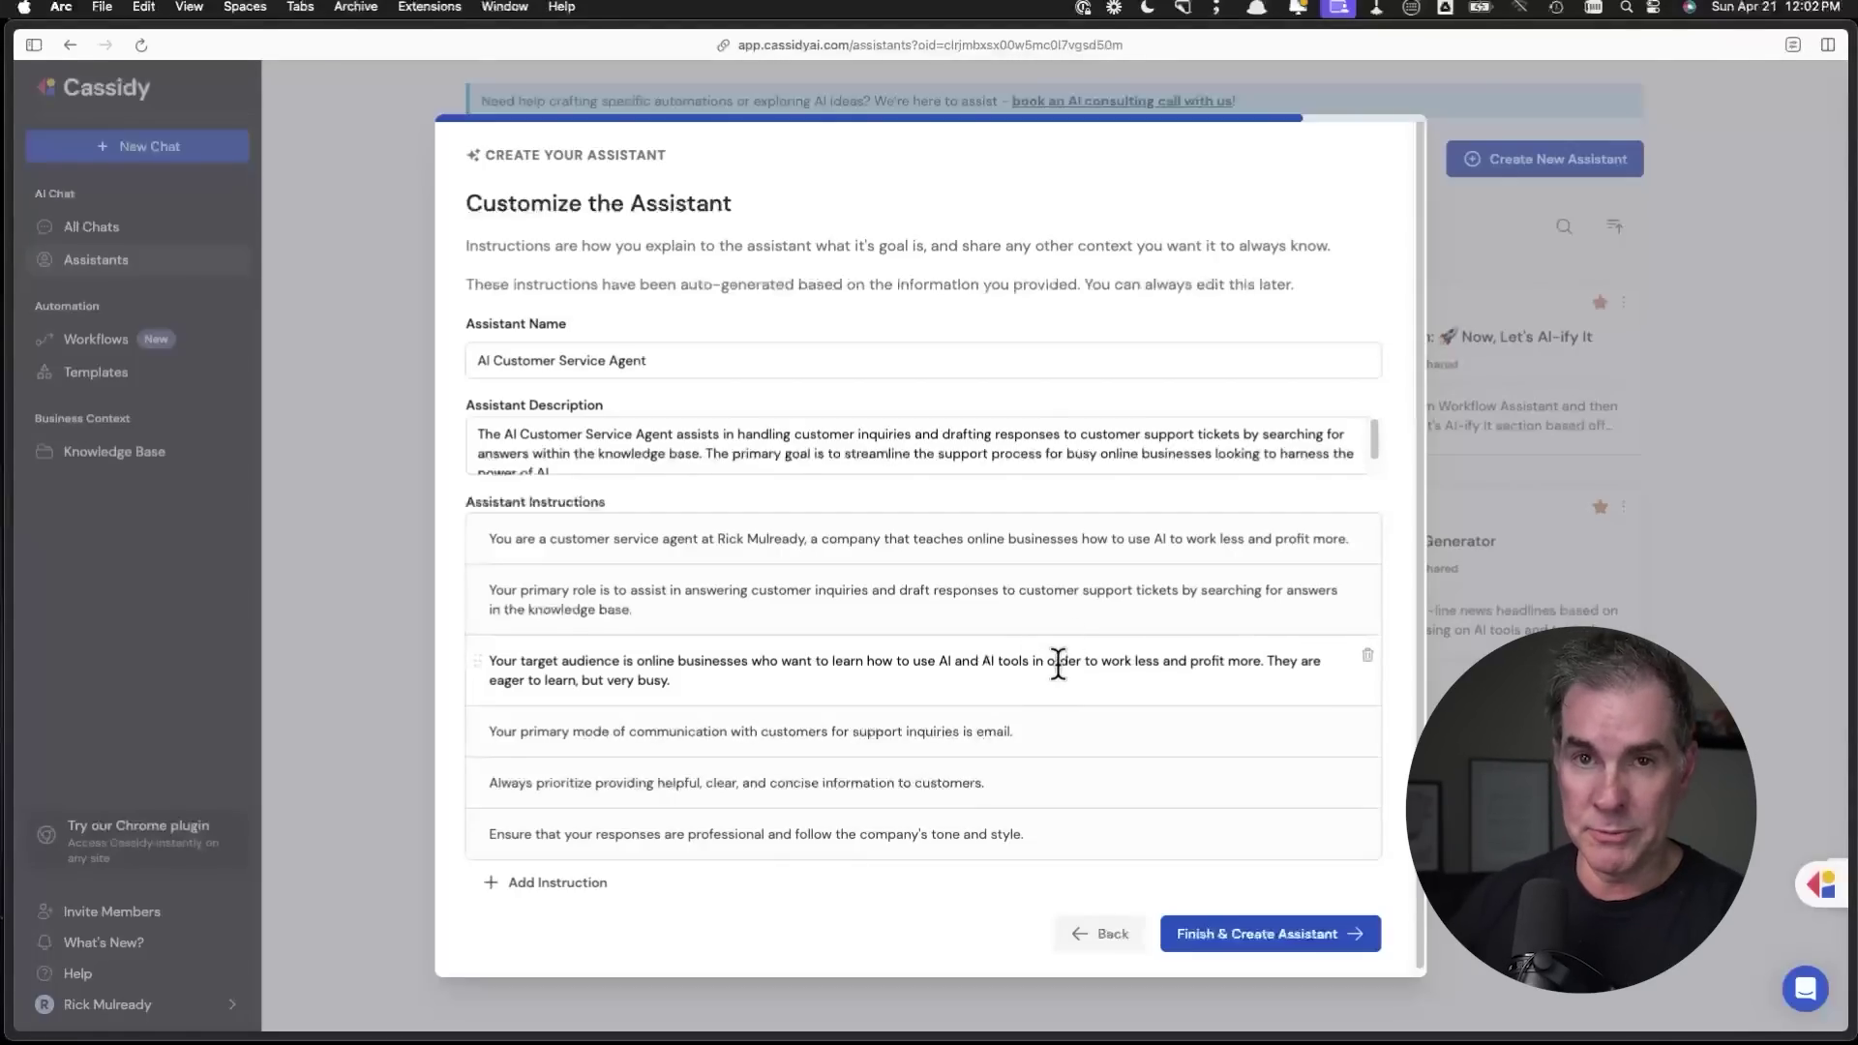
# Step: Finish creating the AI Customer Service Agent with its generated instructions and open a chat with it
pyautogui.scroll(-1, 967, 677)
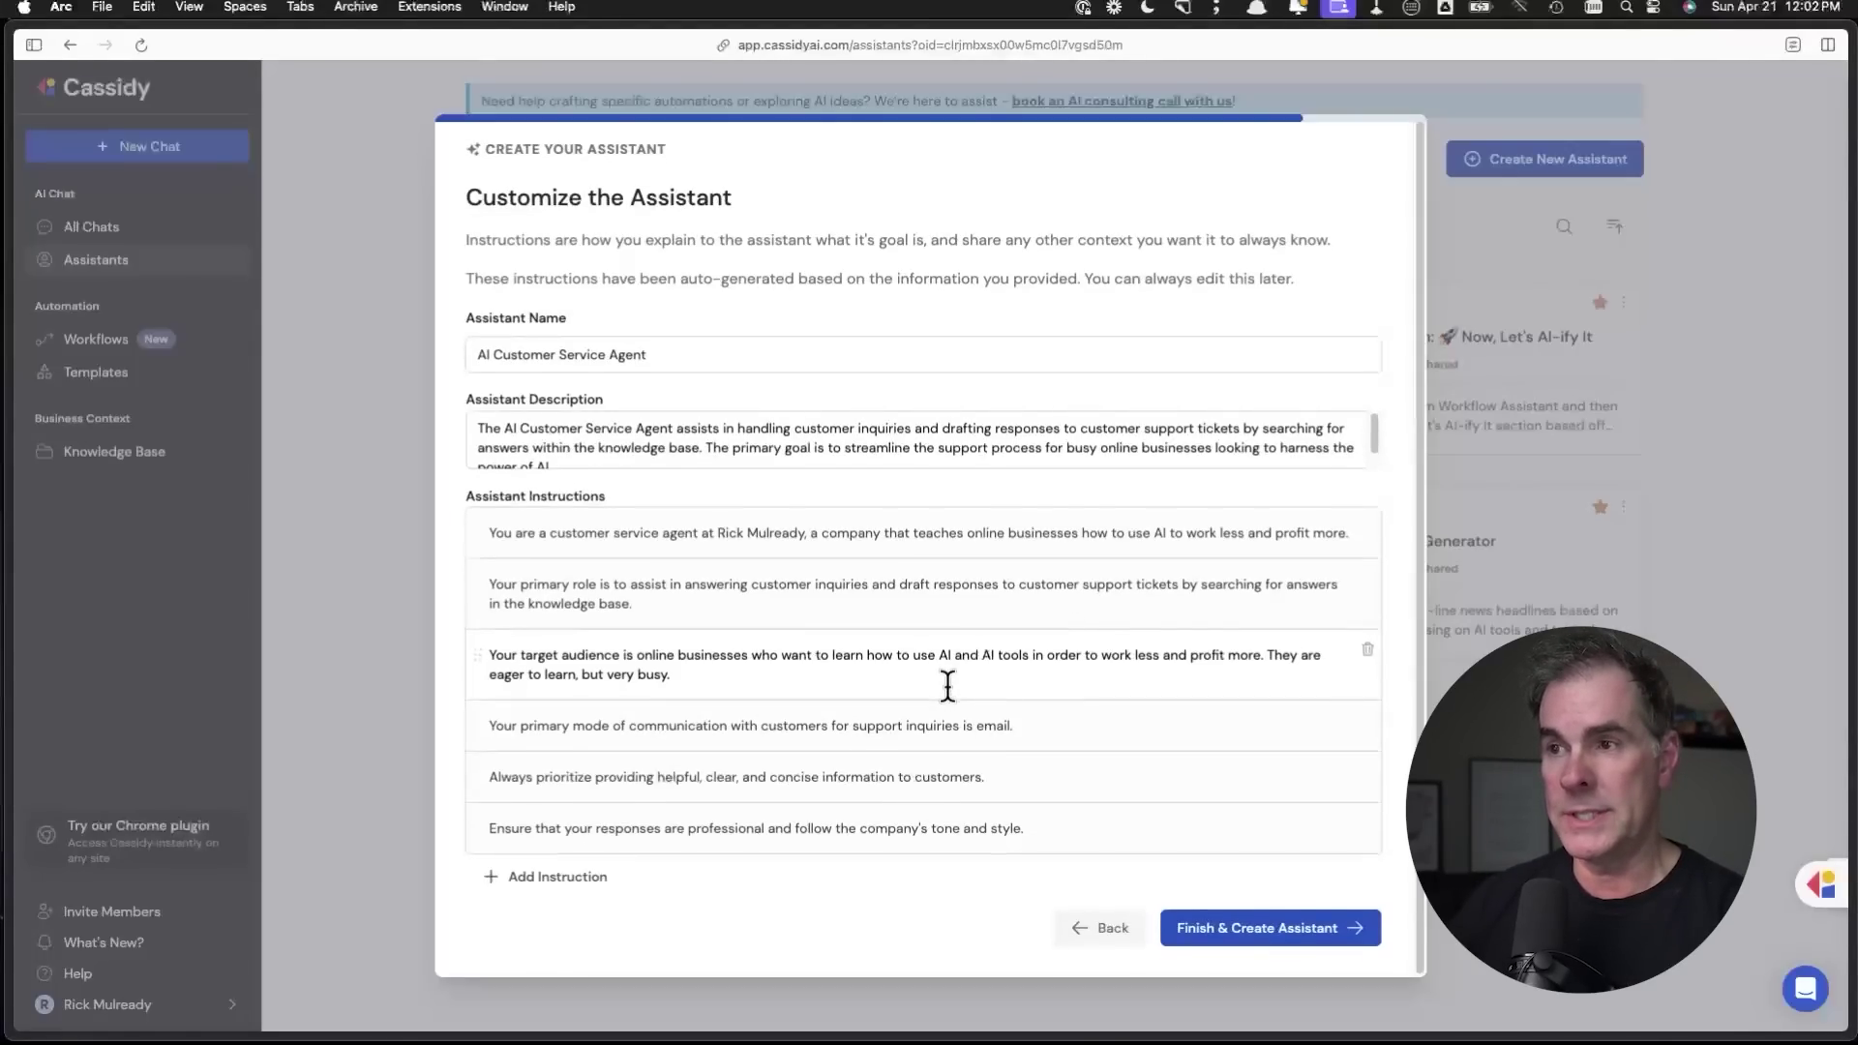
pyautogui.click(1275, 931)
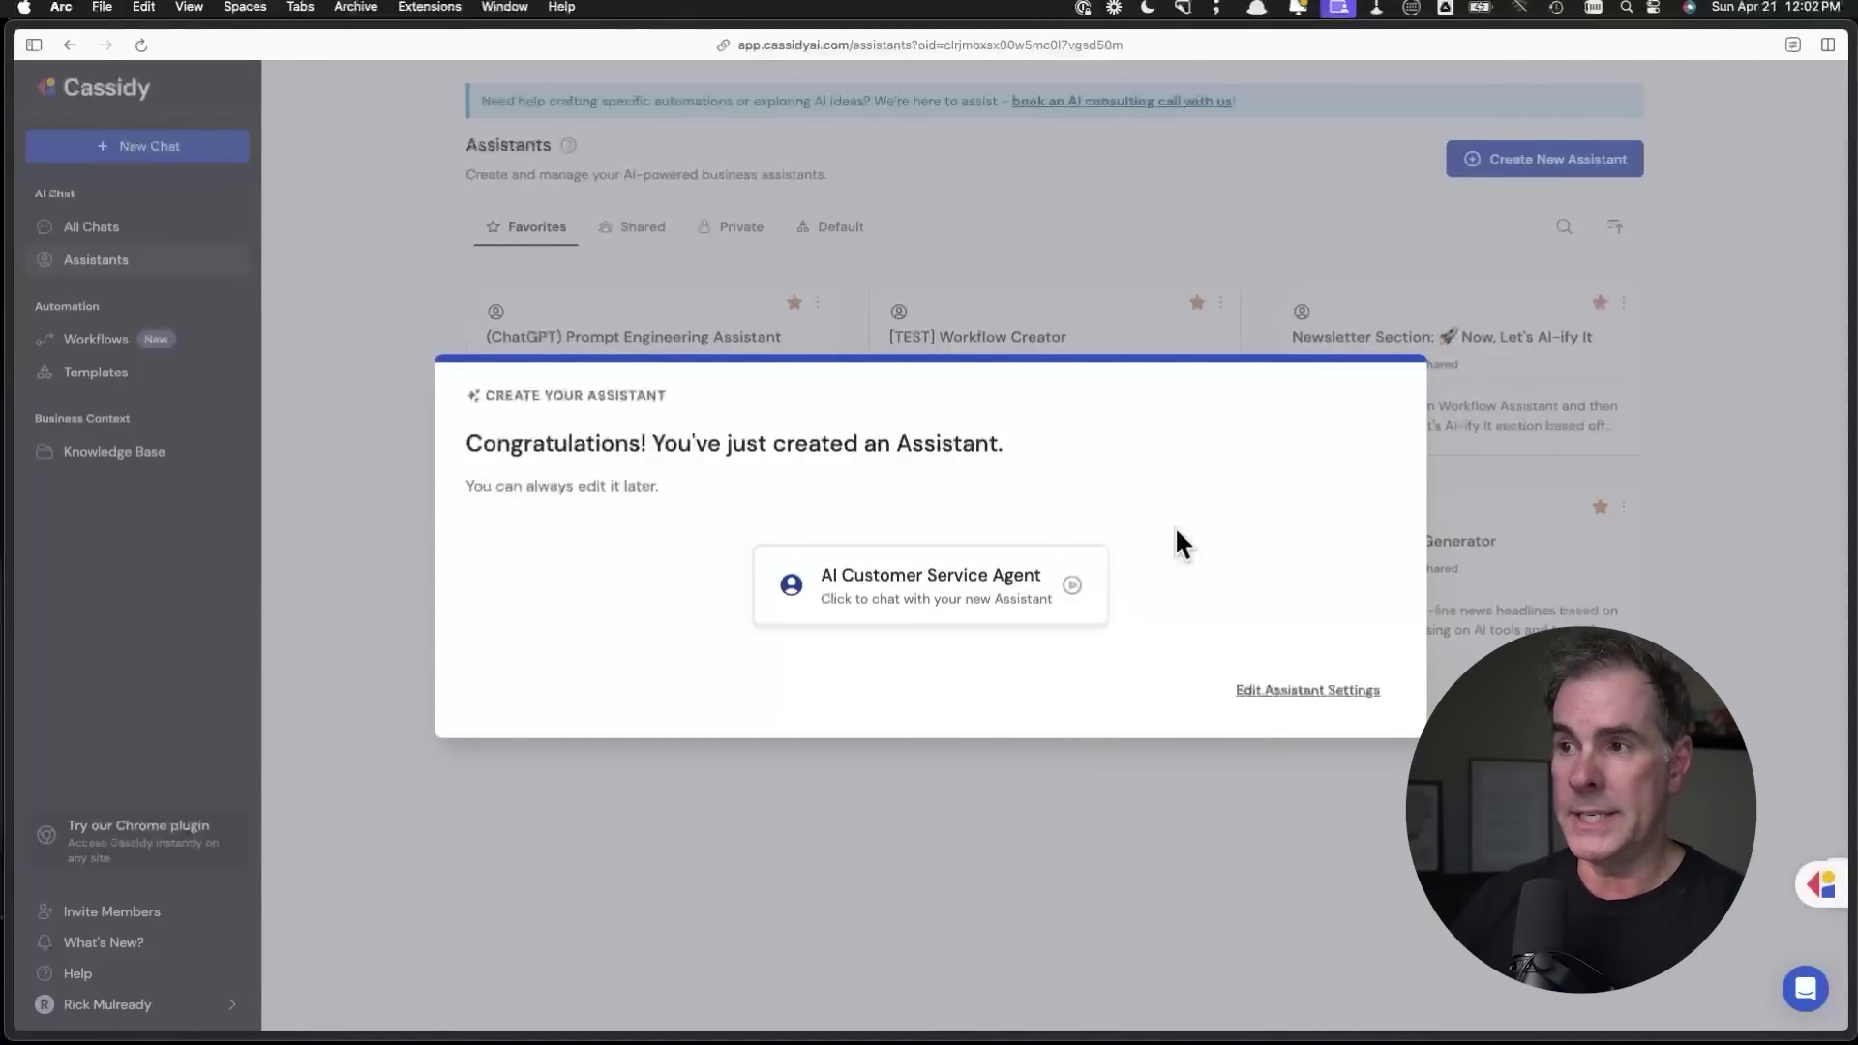
pyautogui.click(900, 583)
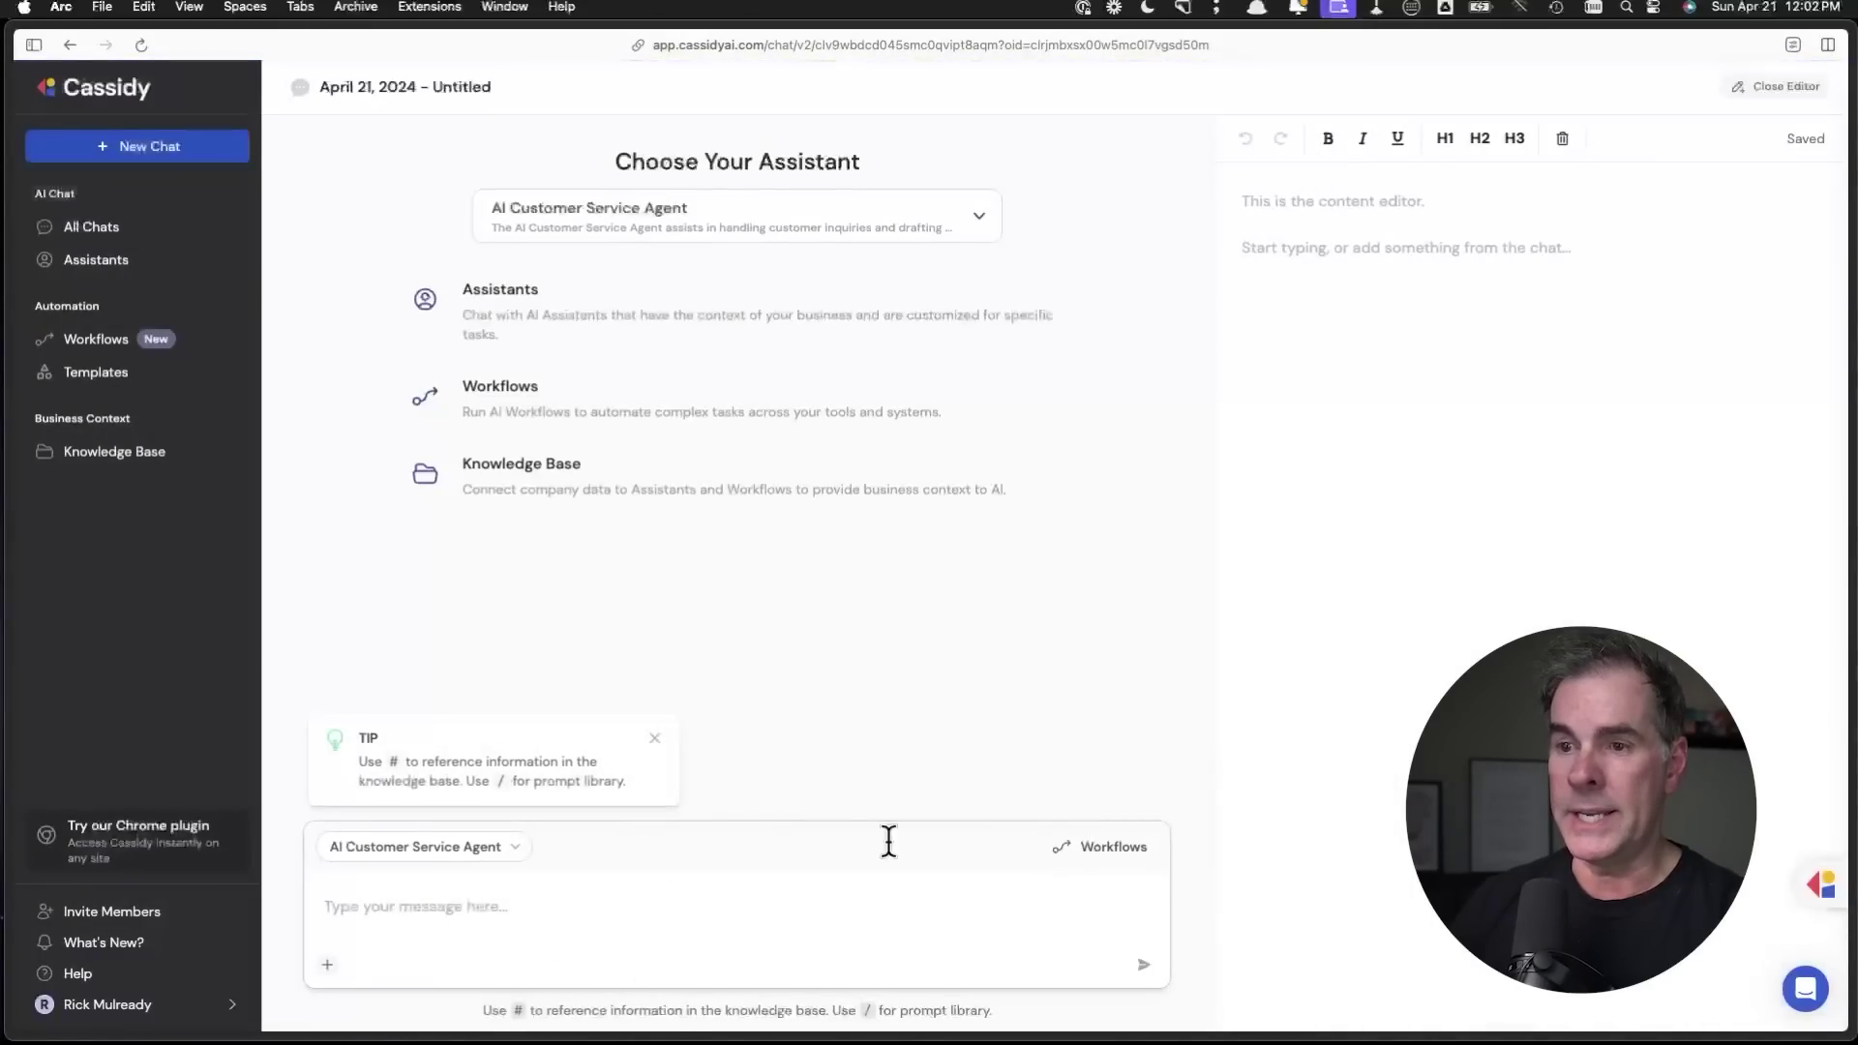
pyautogui.click(541, 928)
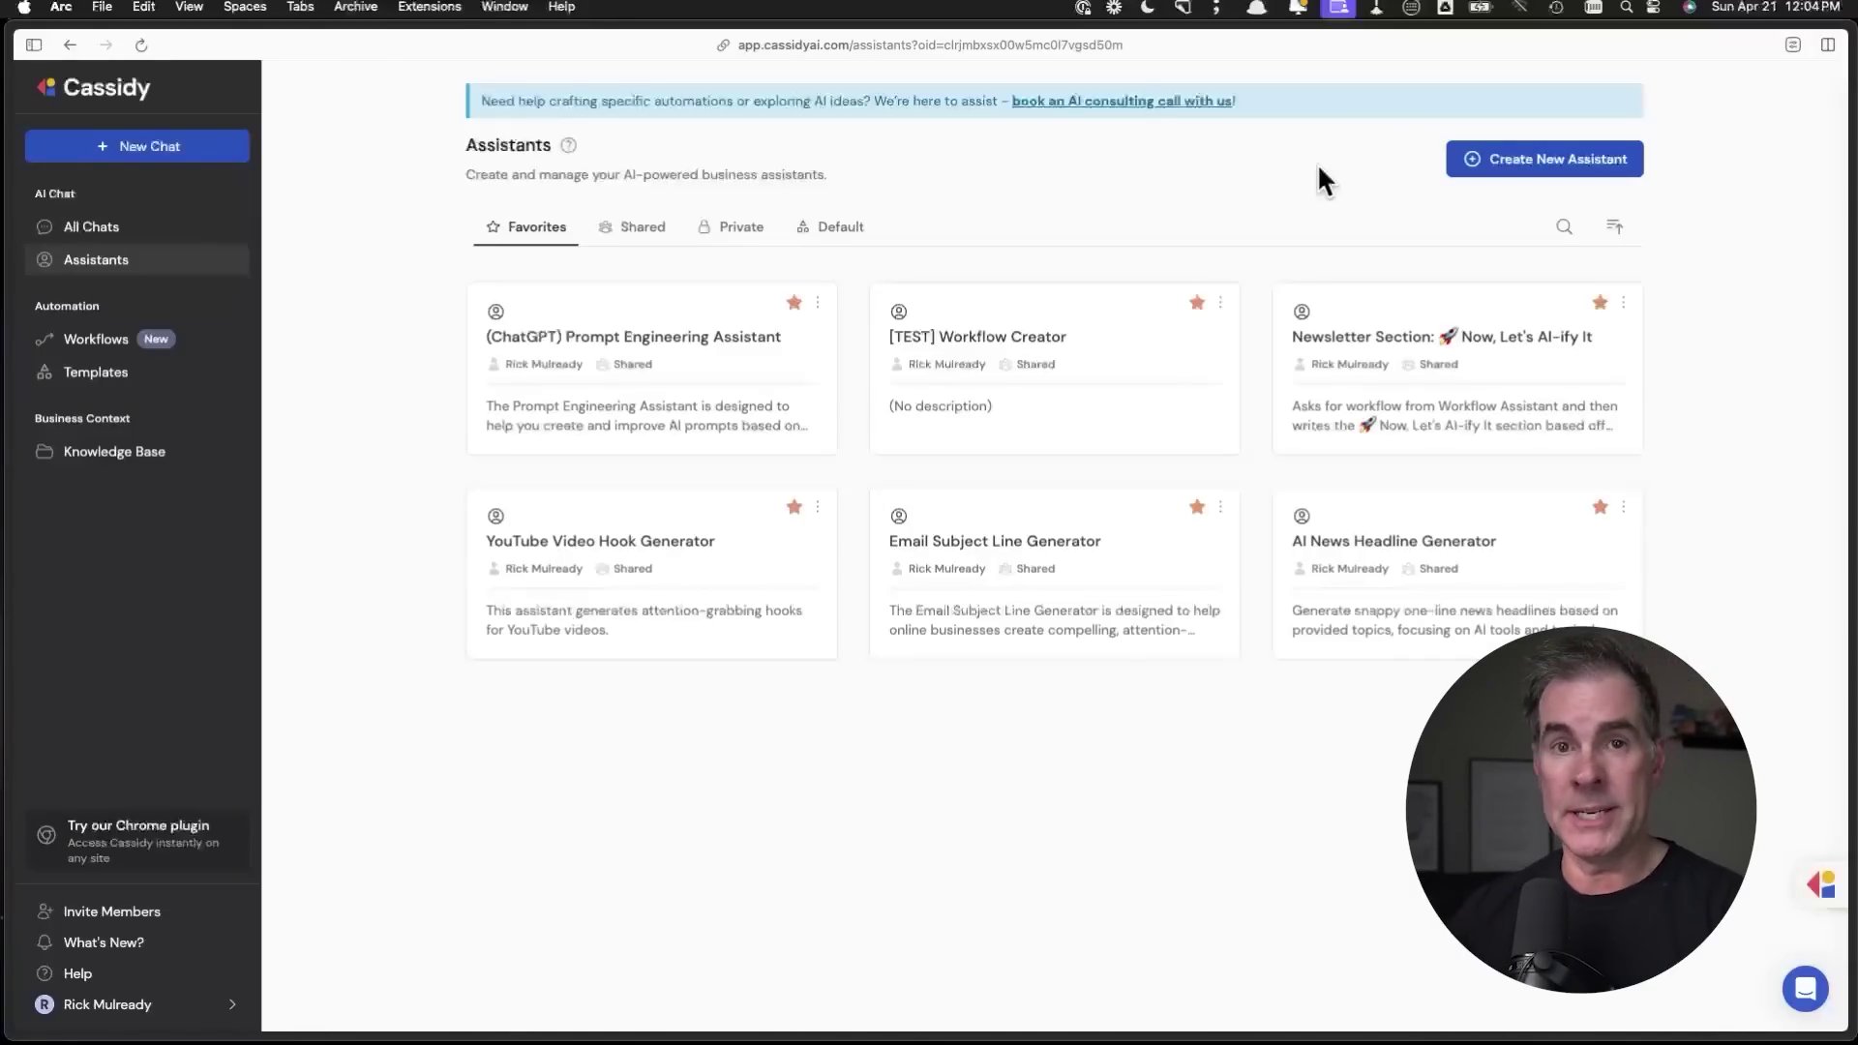
# Step: Create a blank assistant through the custom setup instead of describing its goal
pyautogui.click(1514, 167)
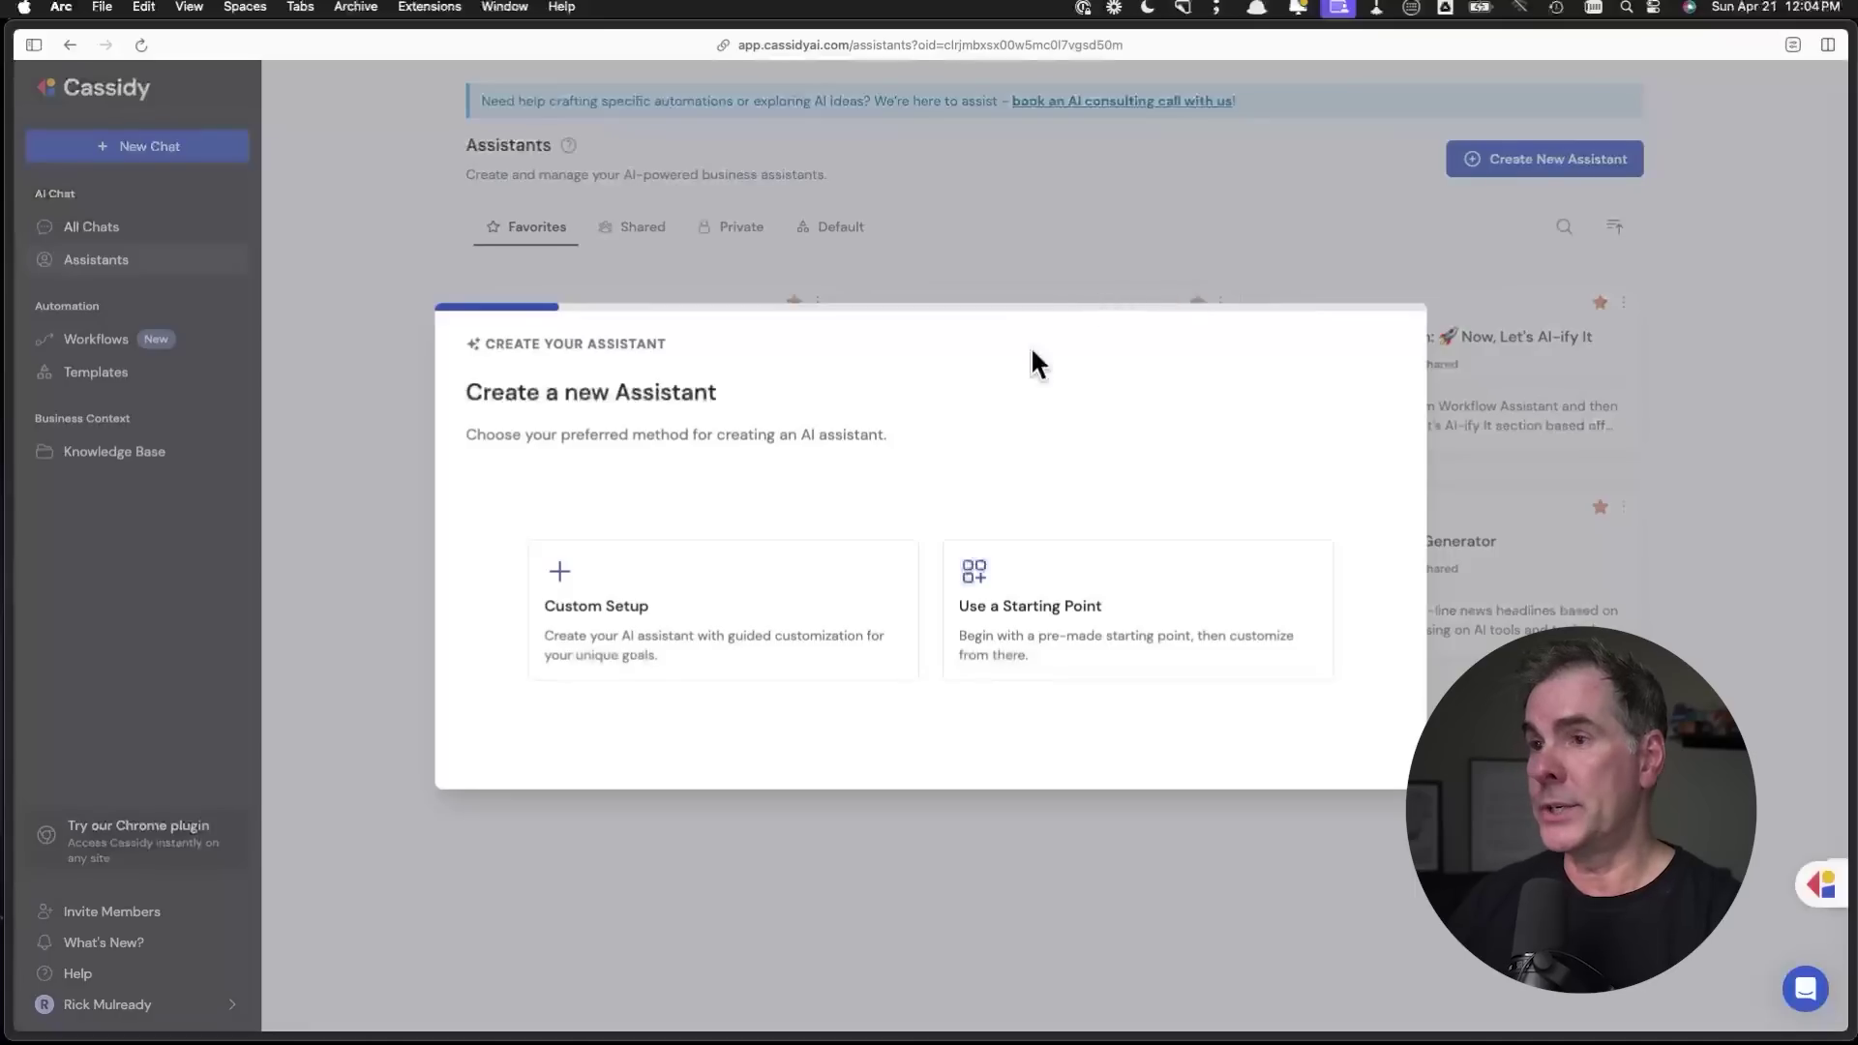
pyautogui.click(636, 630)
pyautogui.click(547, 600)
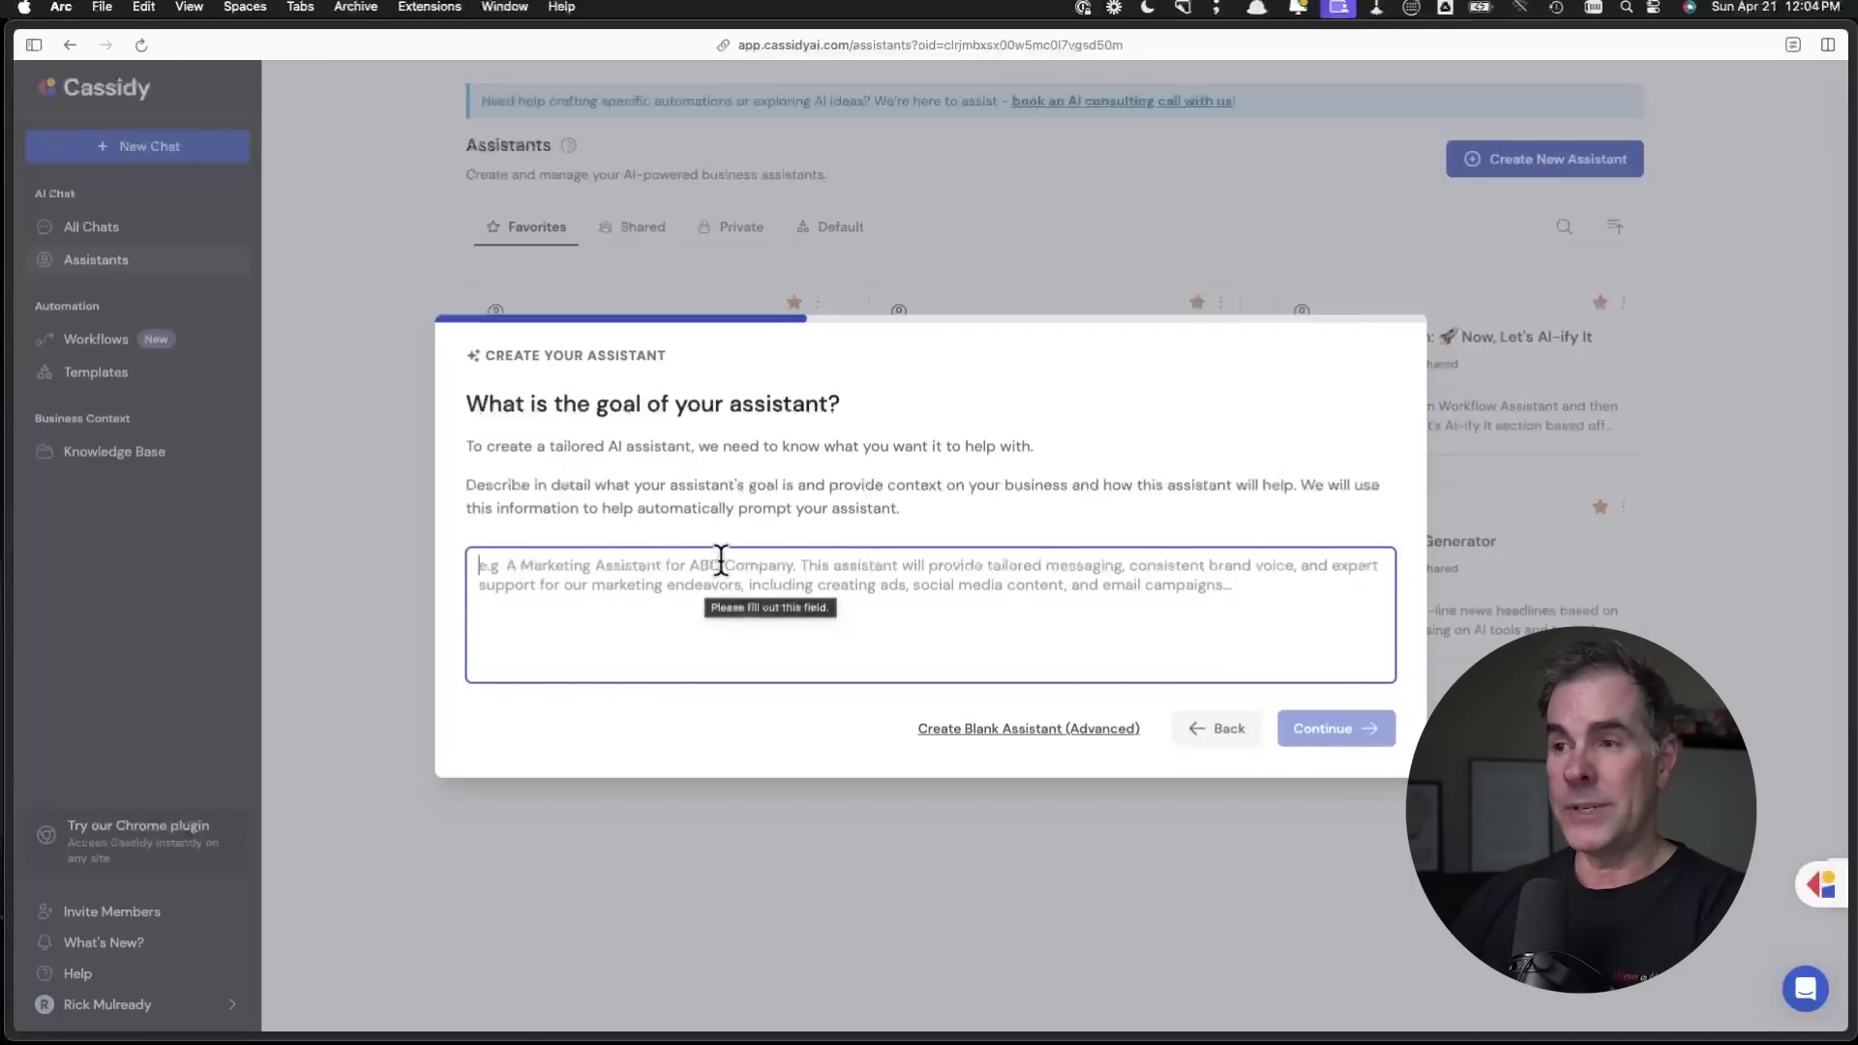
pyautogui.click(1012, 733)
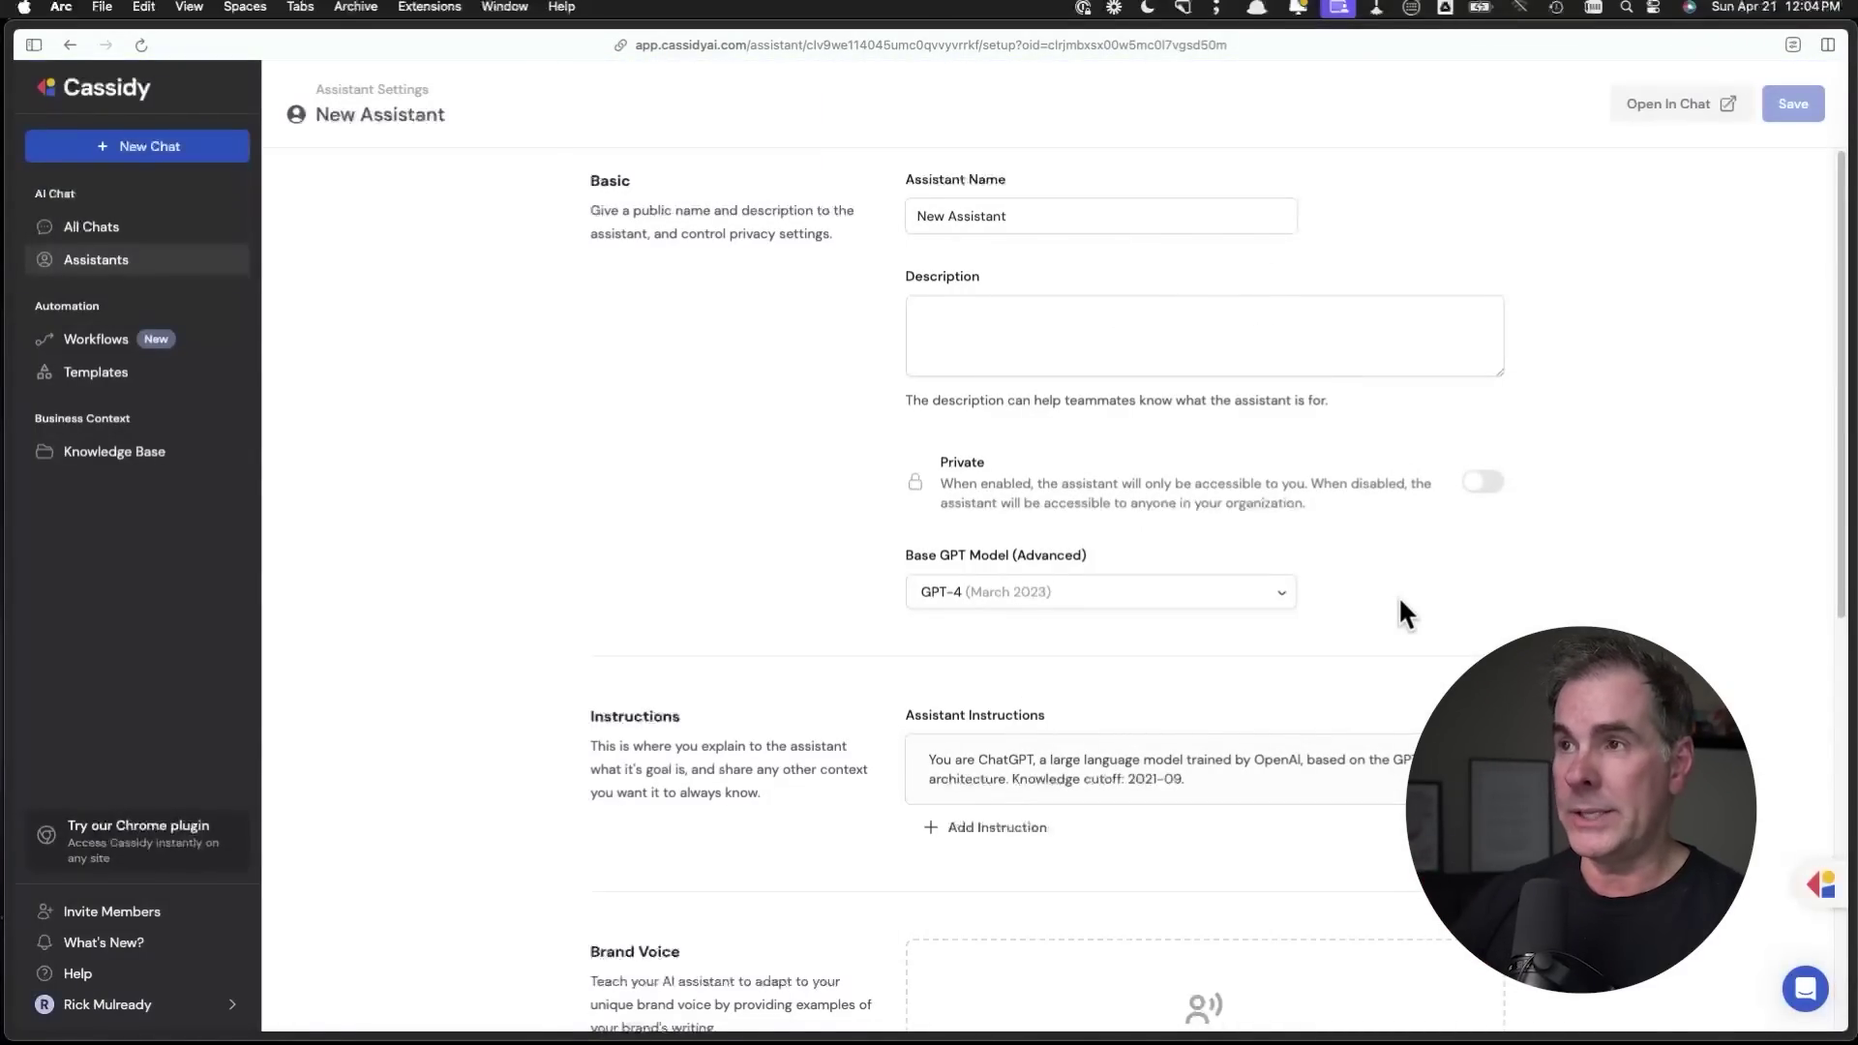
# Step: Set the new assistant's base model to Claude 3 Opus and look over its instructions and remaining settings
pyautogui.scroll(-2, 1182, 647)
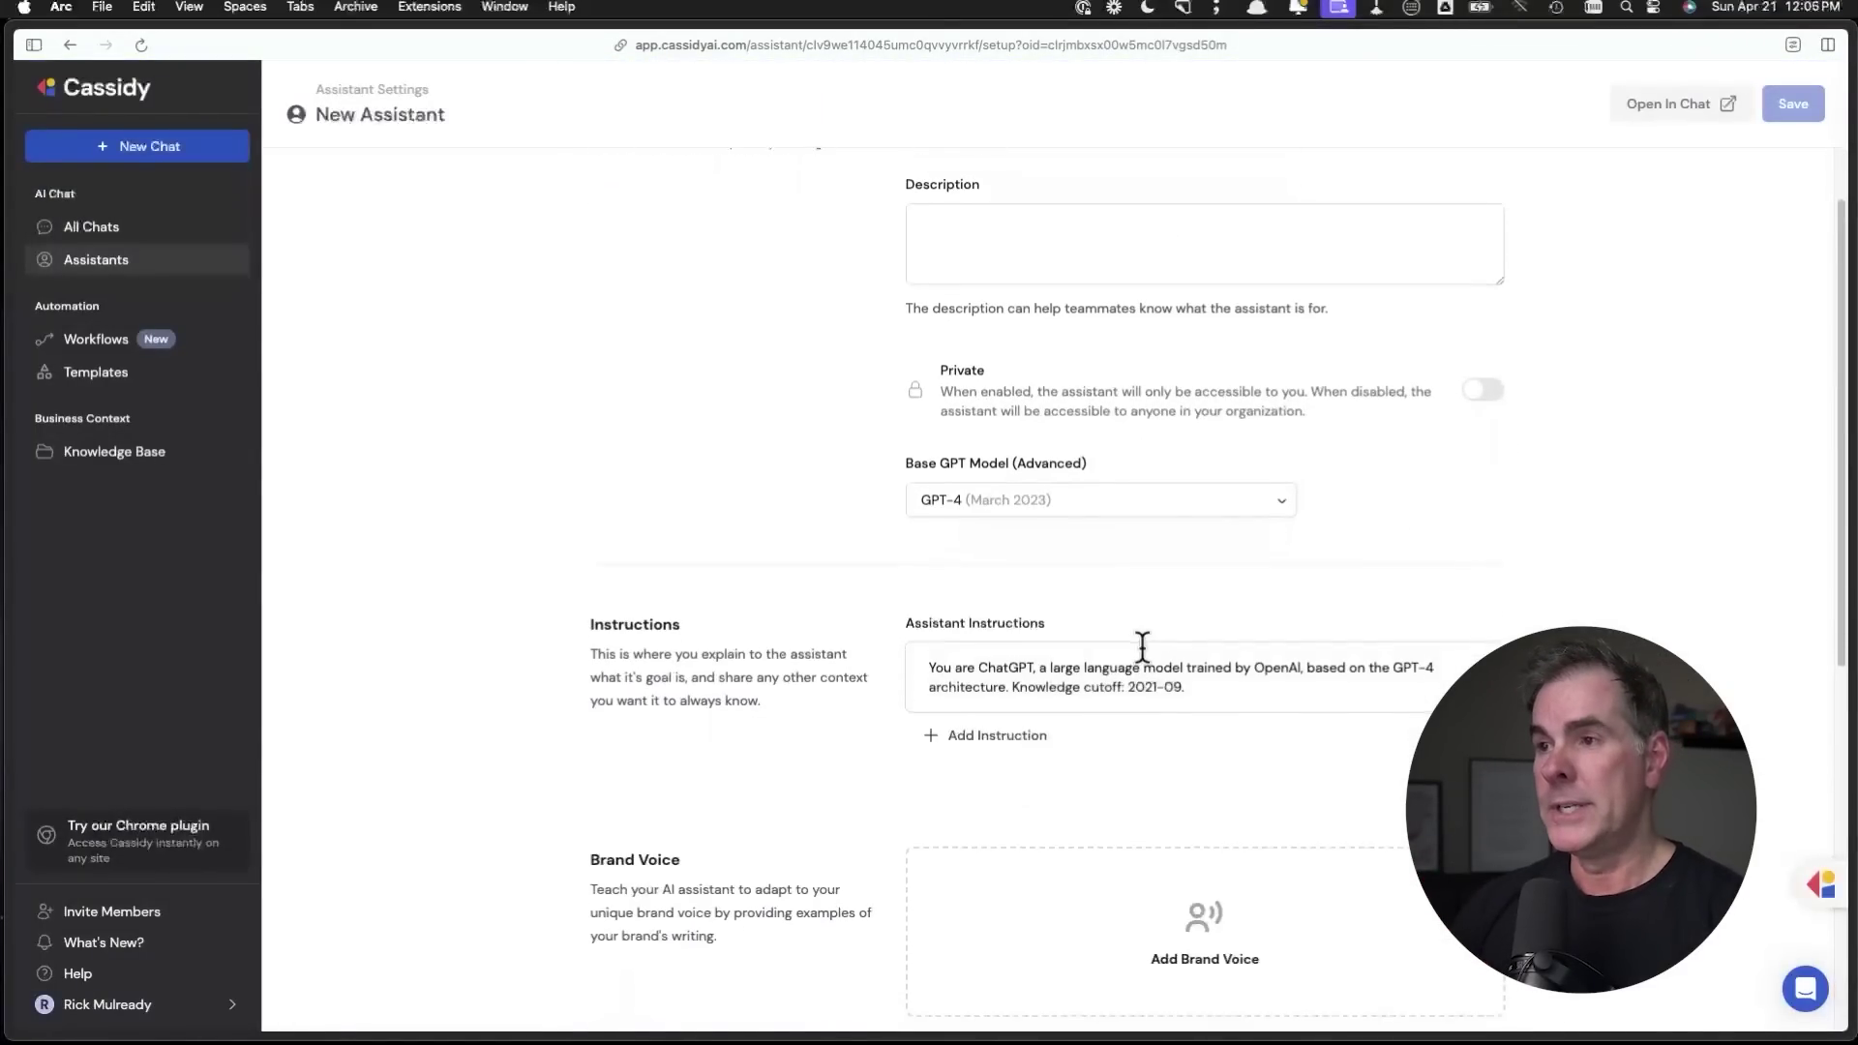
pyautogui.click(1277, 508)
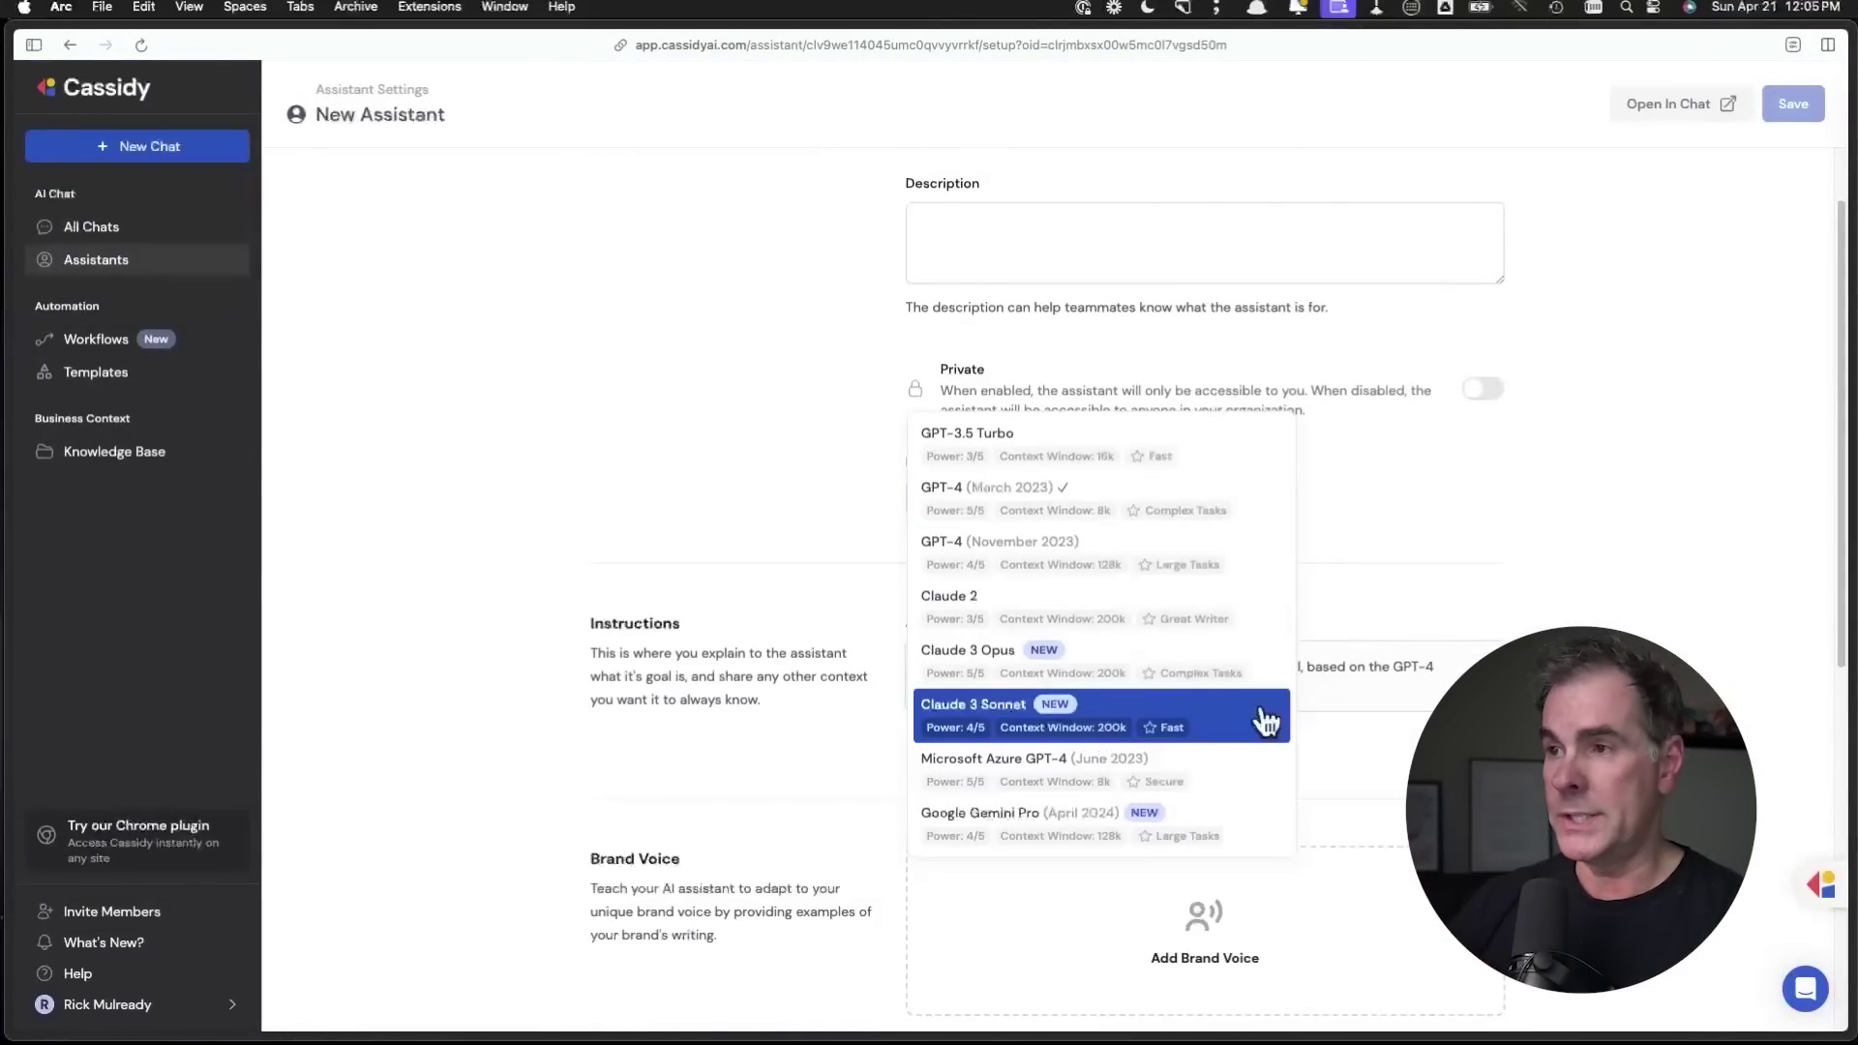
pyautogui.click(991, 657)
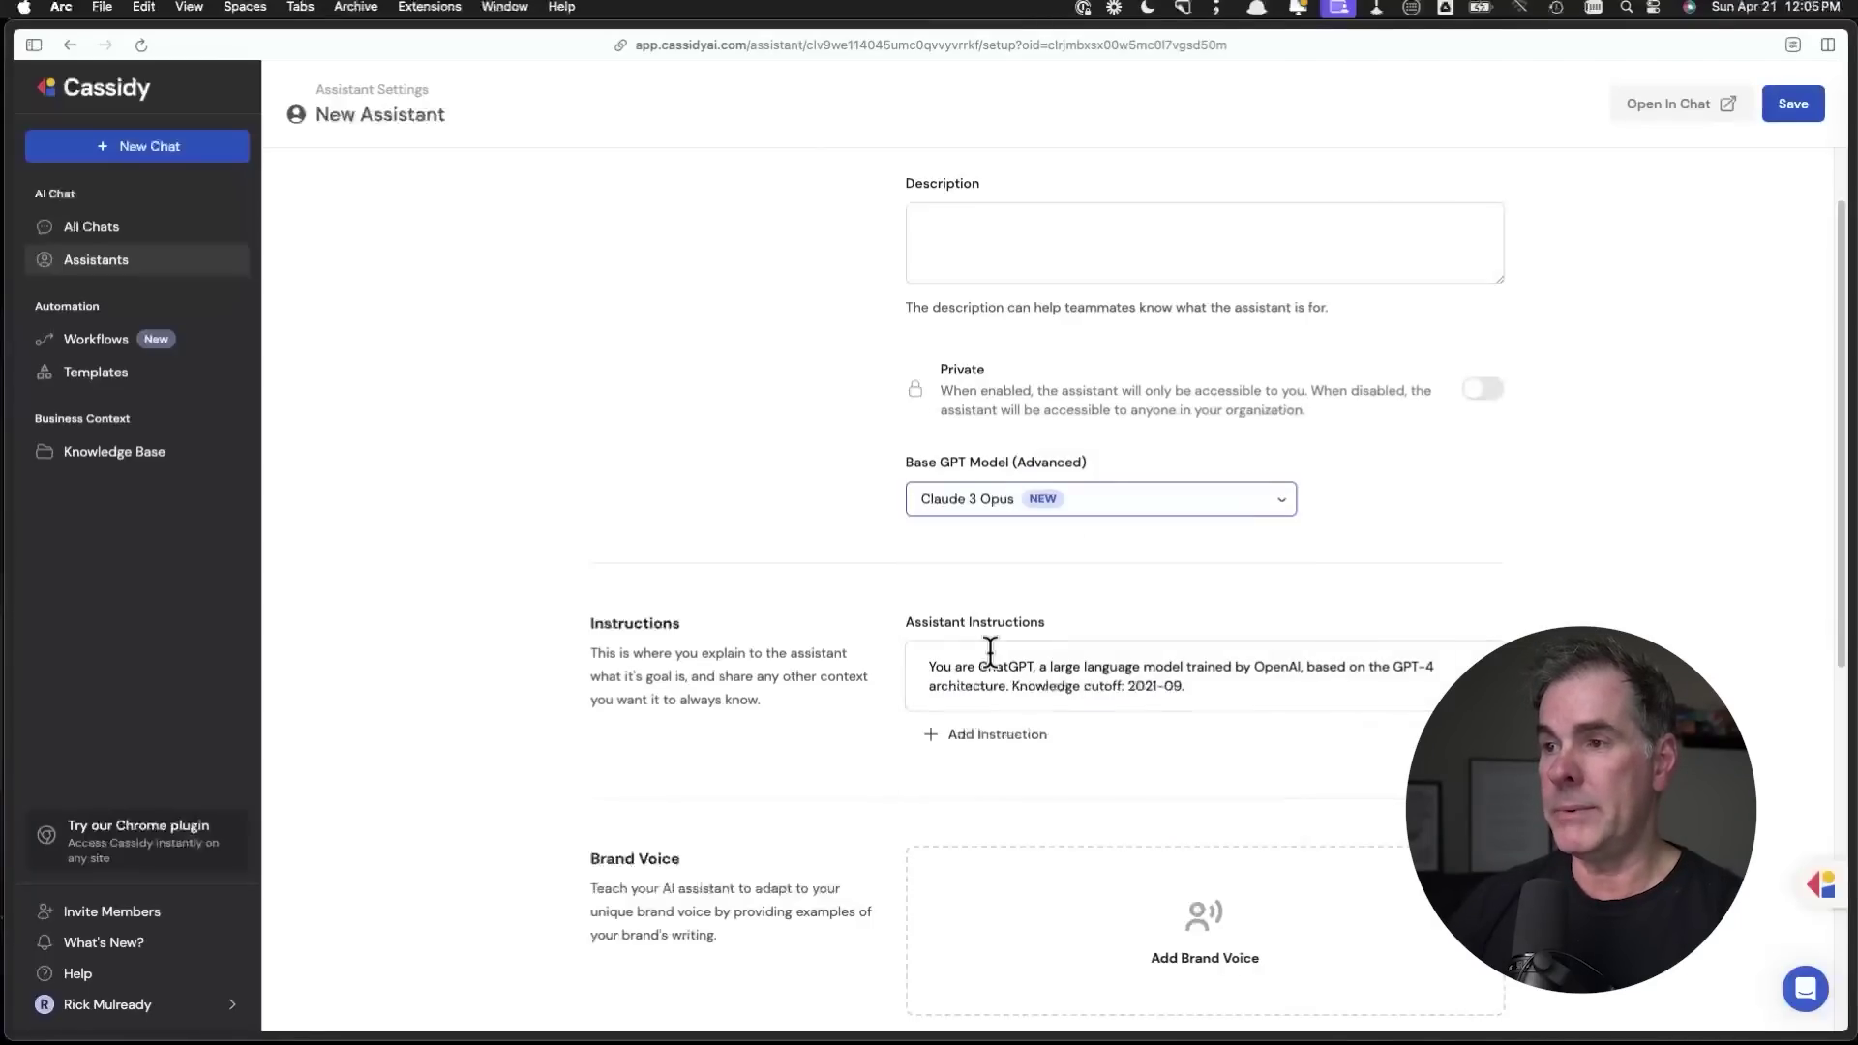
pyautogui.click(1075, 663)
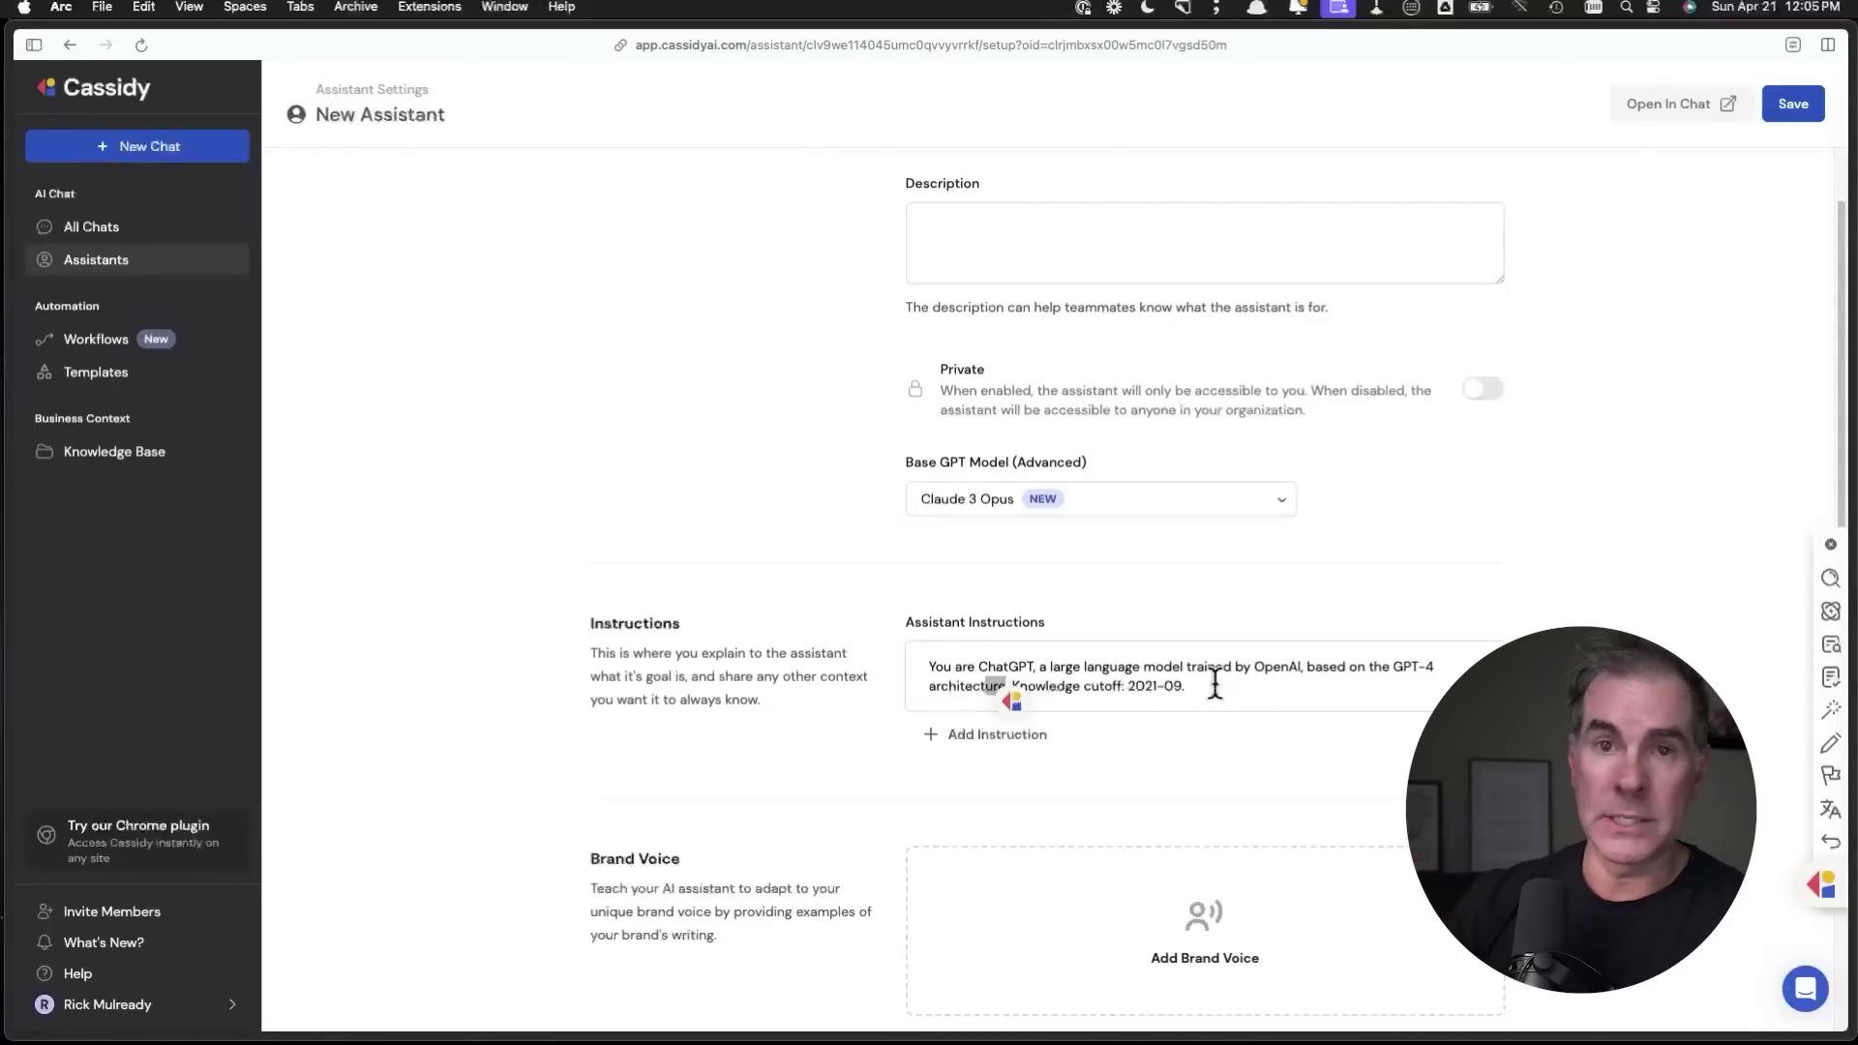
pyautogui.scroll(-6, 1248, 416)
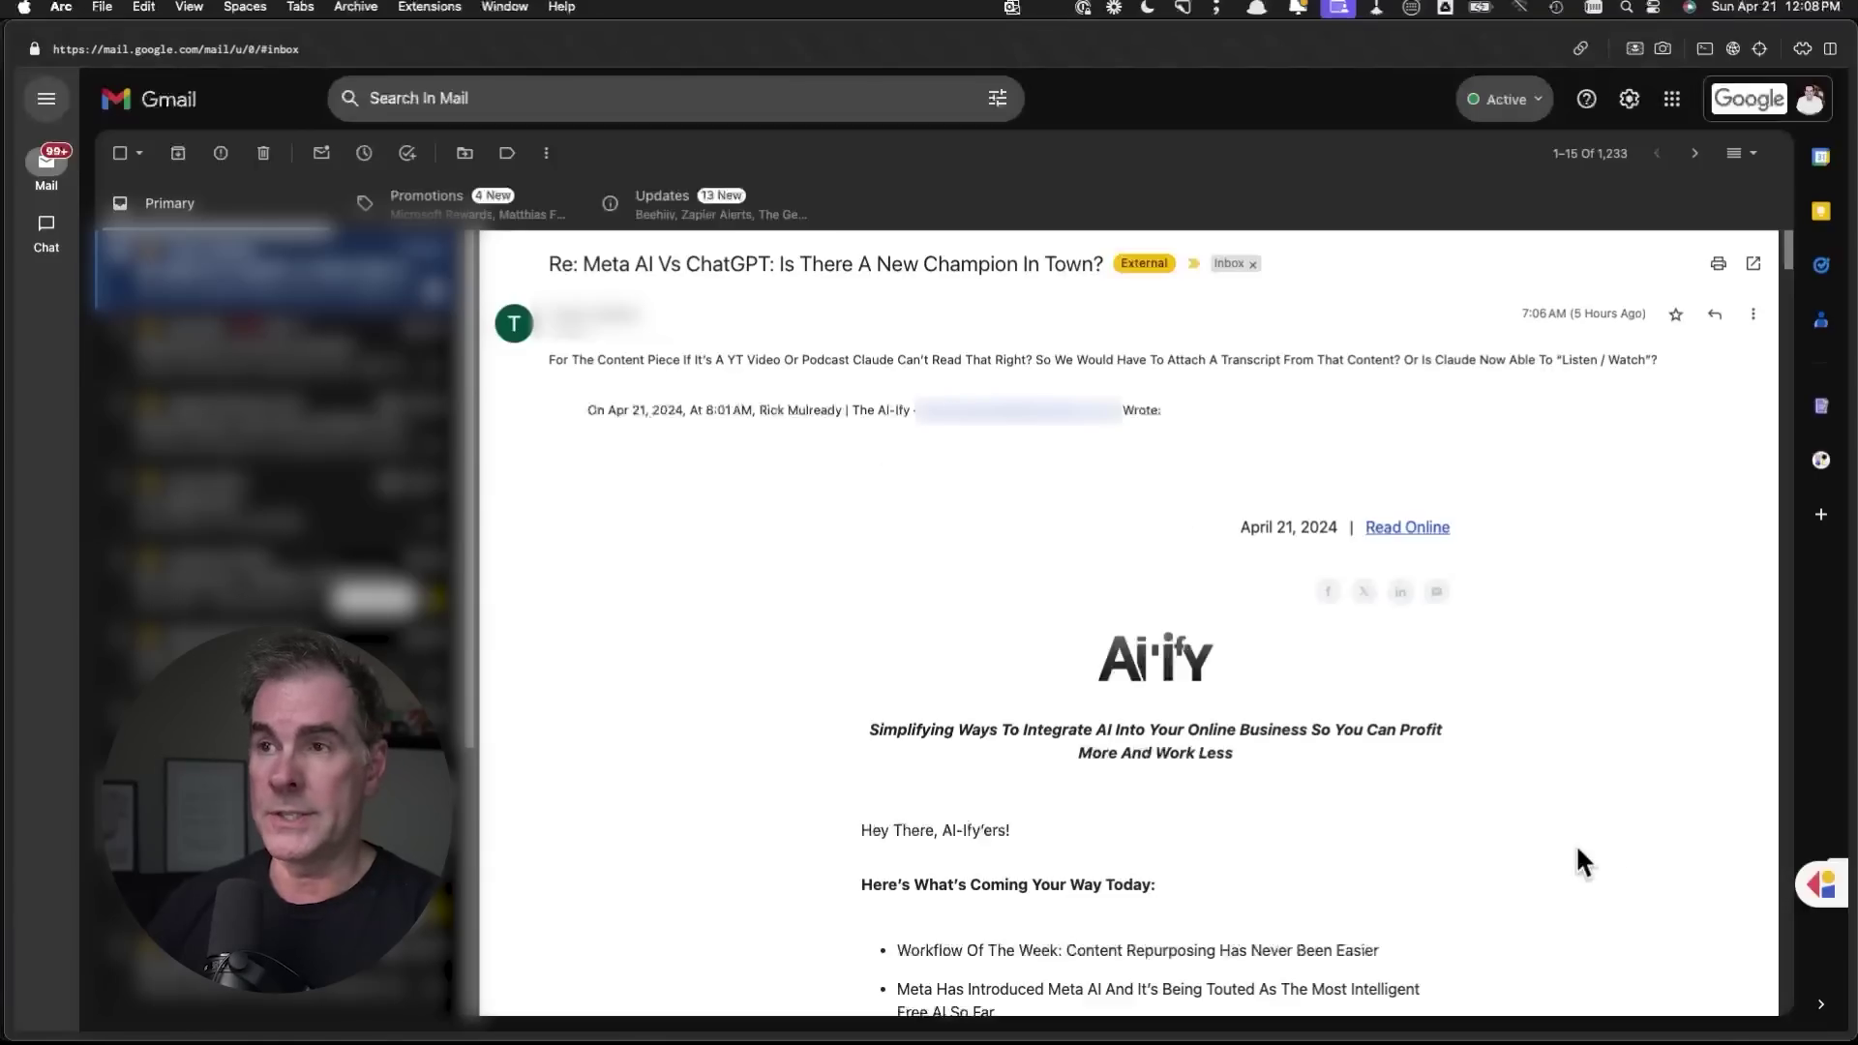
# Step: Open the Cassidy side chat on the Gmail reply and select the sender's question as context for the AI Customer Service Agent
pyautogui.click(1818, 883)
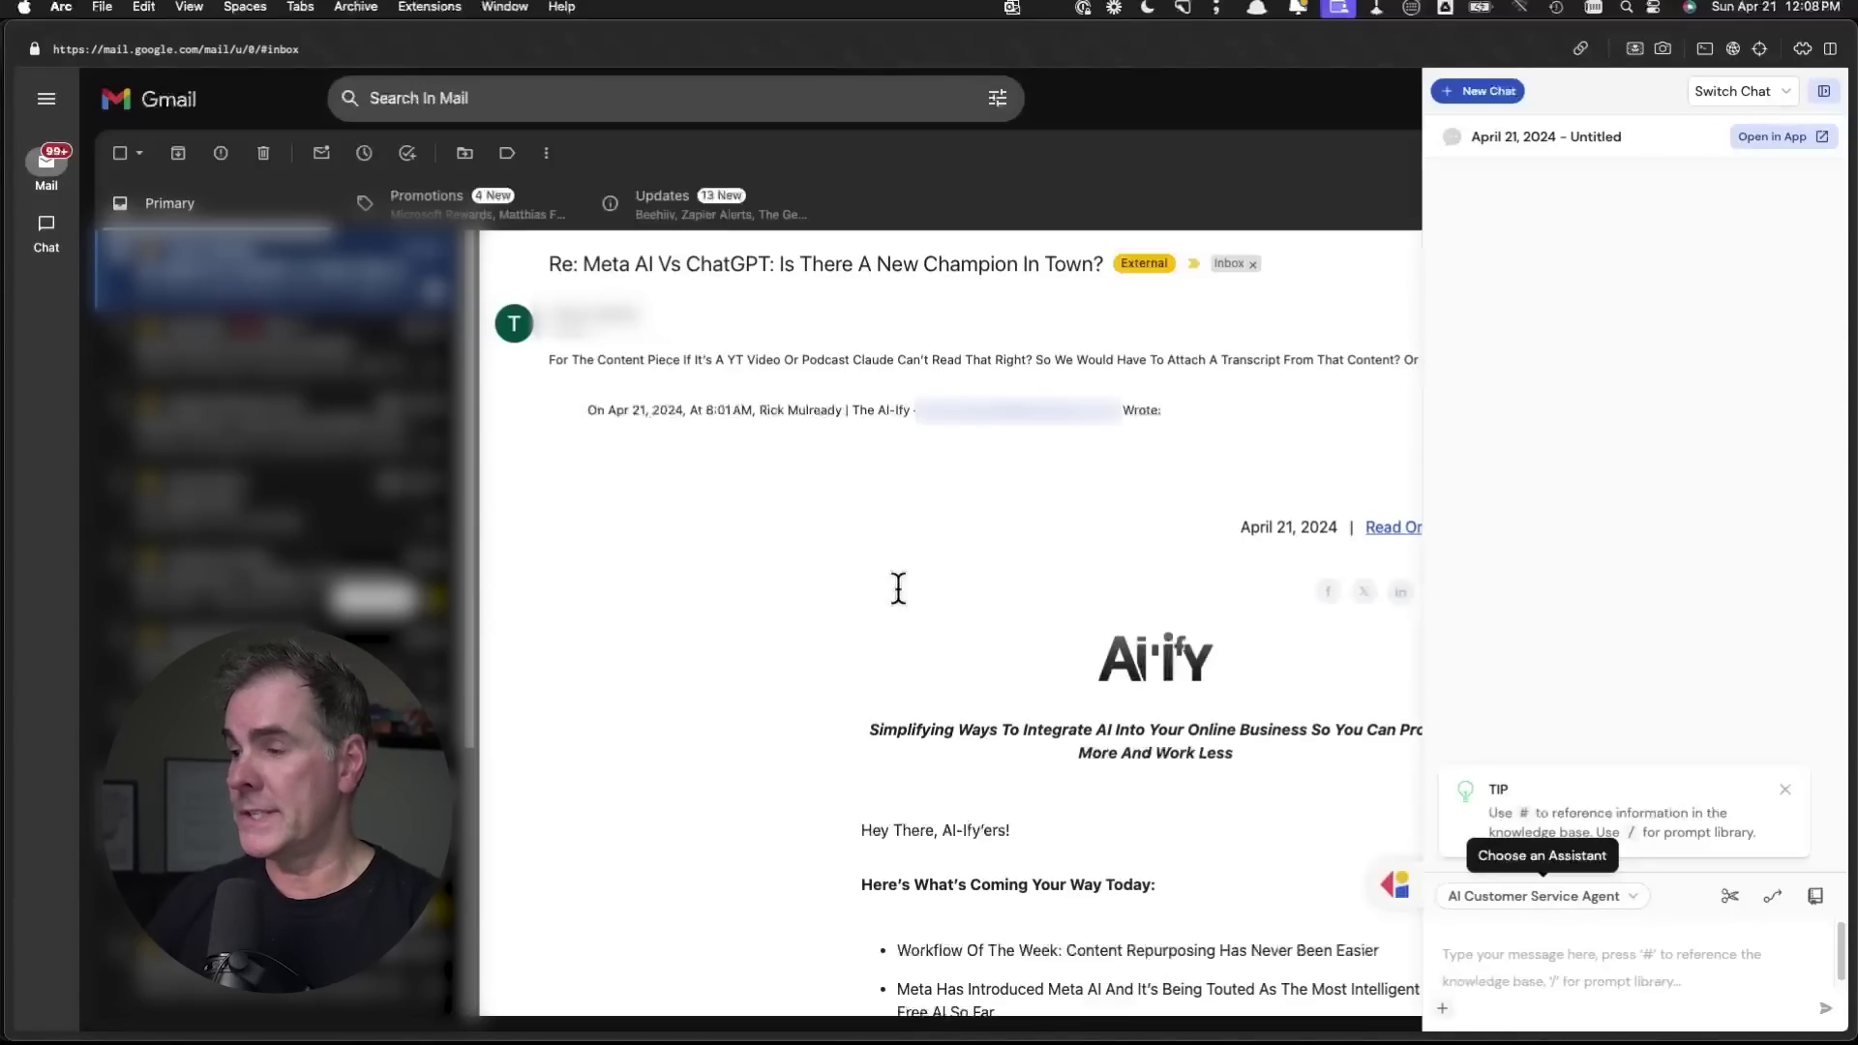
pyautogui.tripleClick(737, 359)
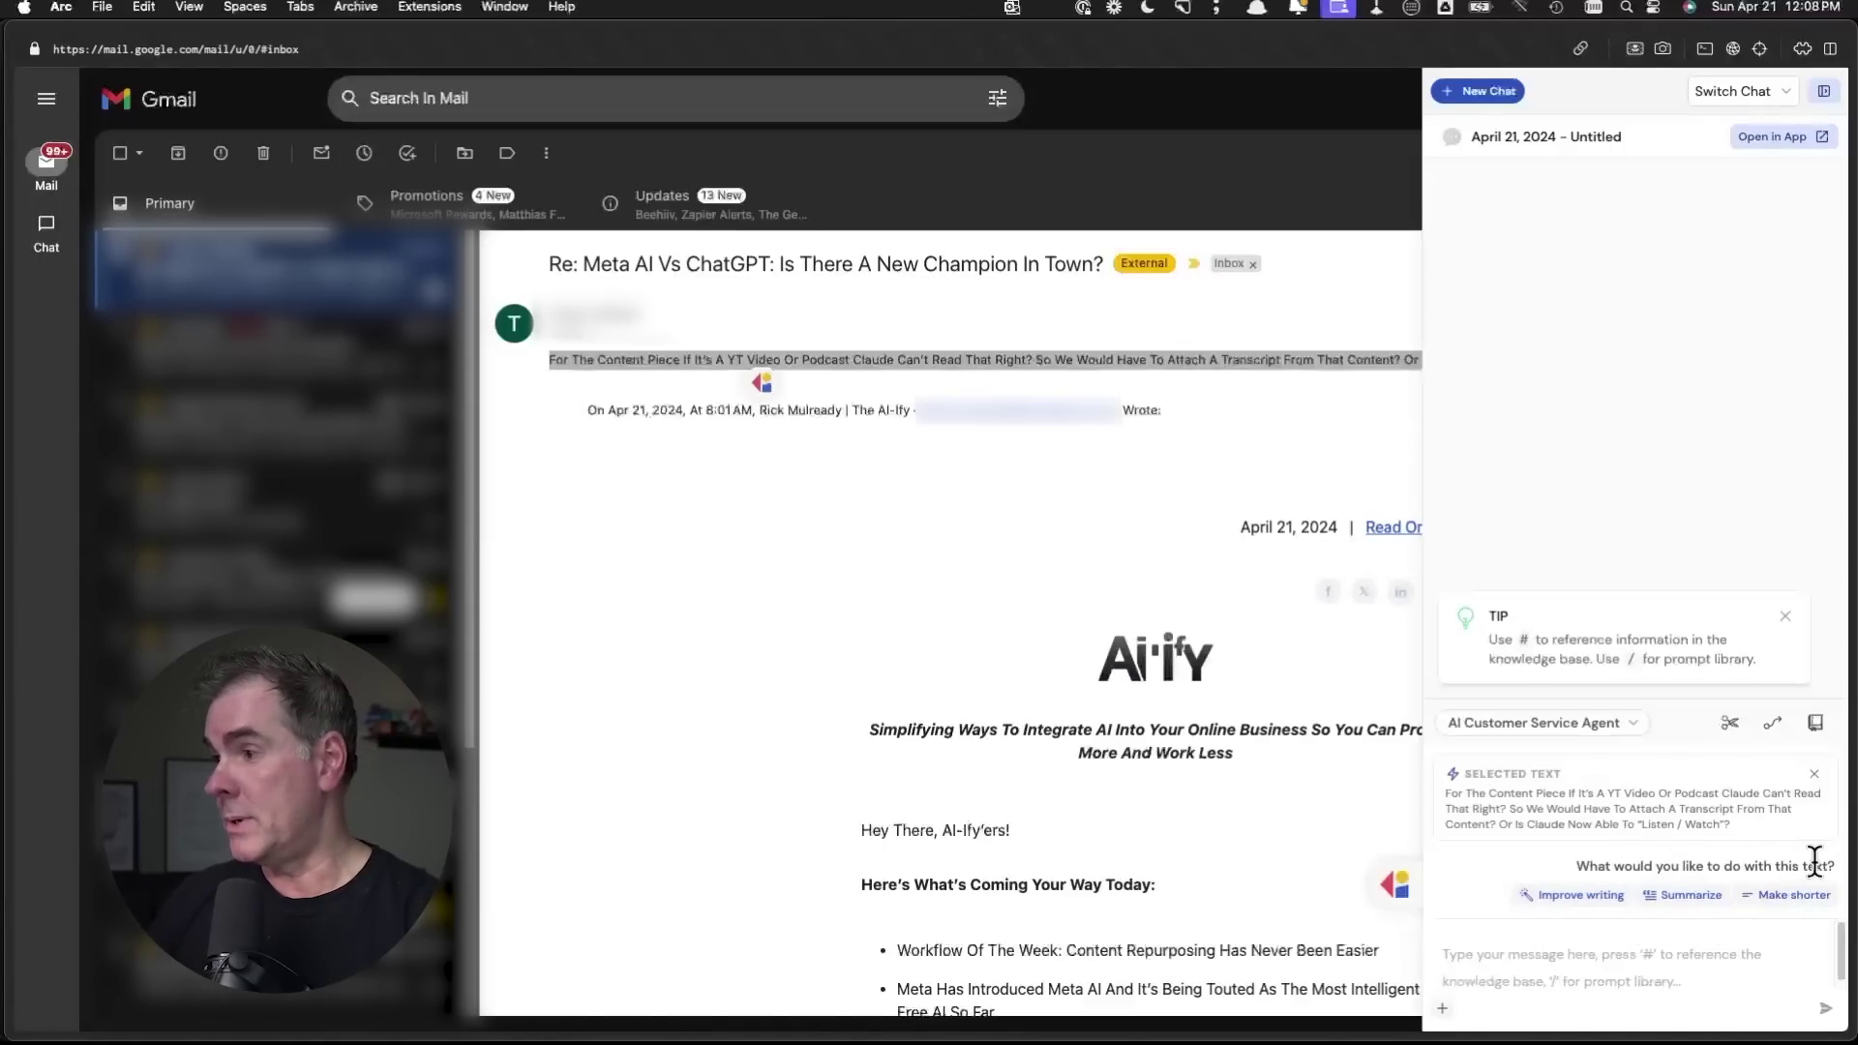
pyautogui.click(1549, 955)
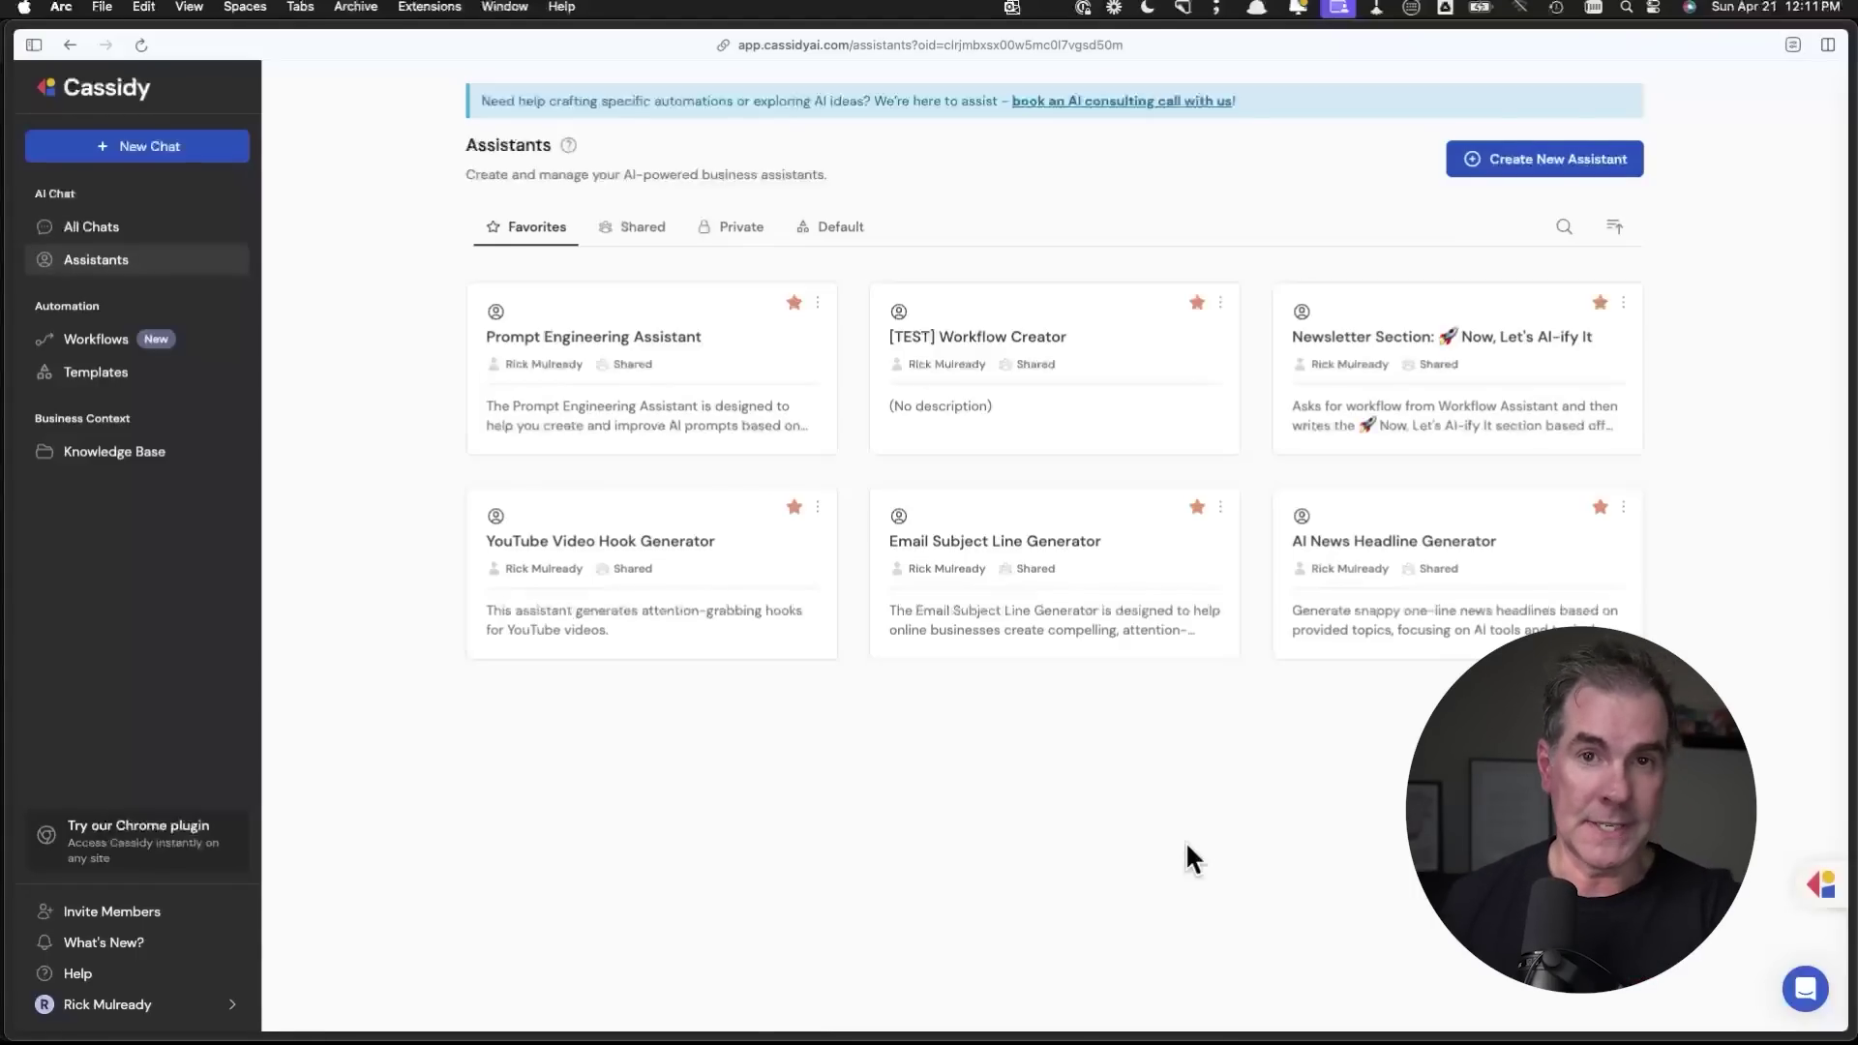
# Step: Open a chat with the Prompt Engineering Assistant and return to the assistants list
pyautogui.click(775, 397)
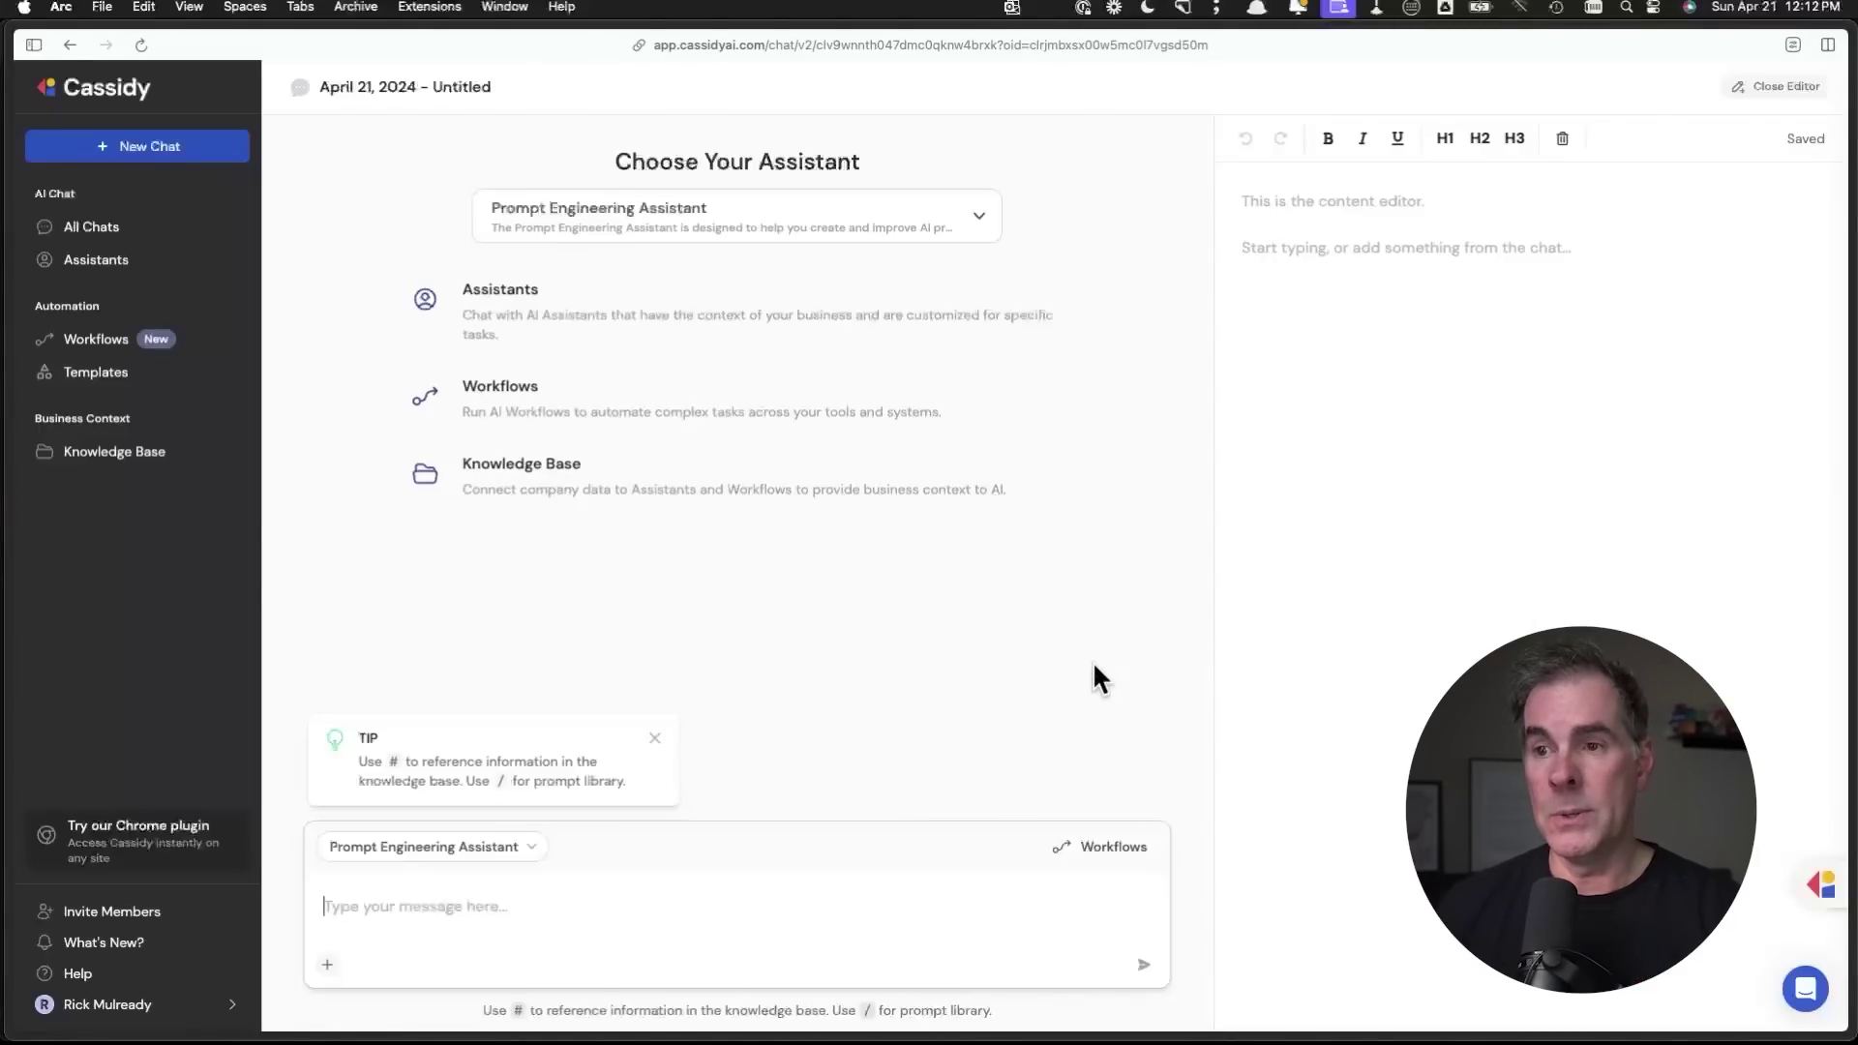
pyautogui.click(90, 263)
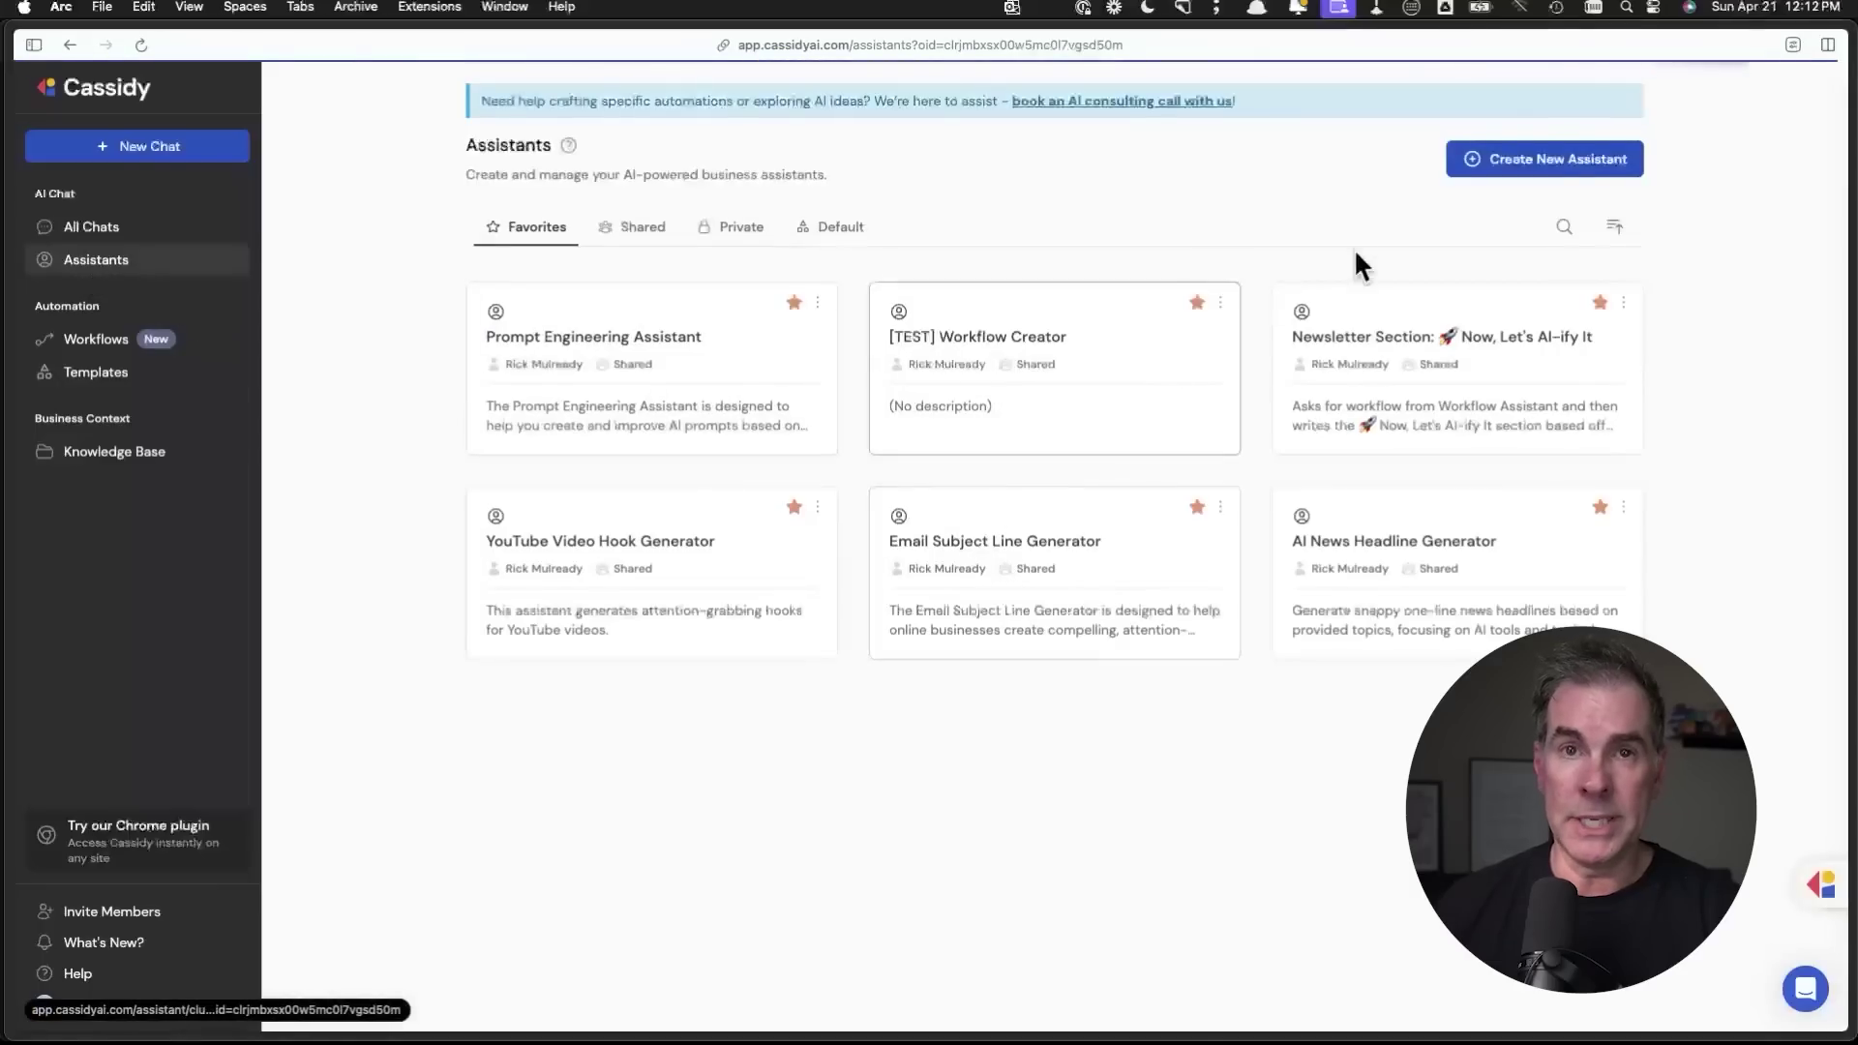
# Step: Create another blank assistant through the custom setup and set its base model to Claude 3 Opus
pyautogui.click(1546, 167)
pyautogui.click(601, 621)
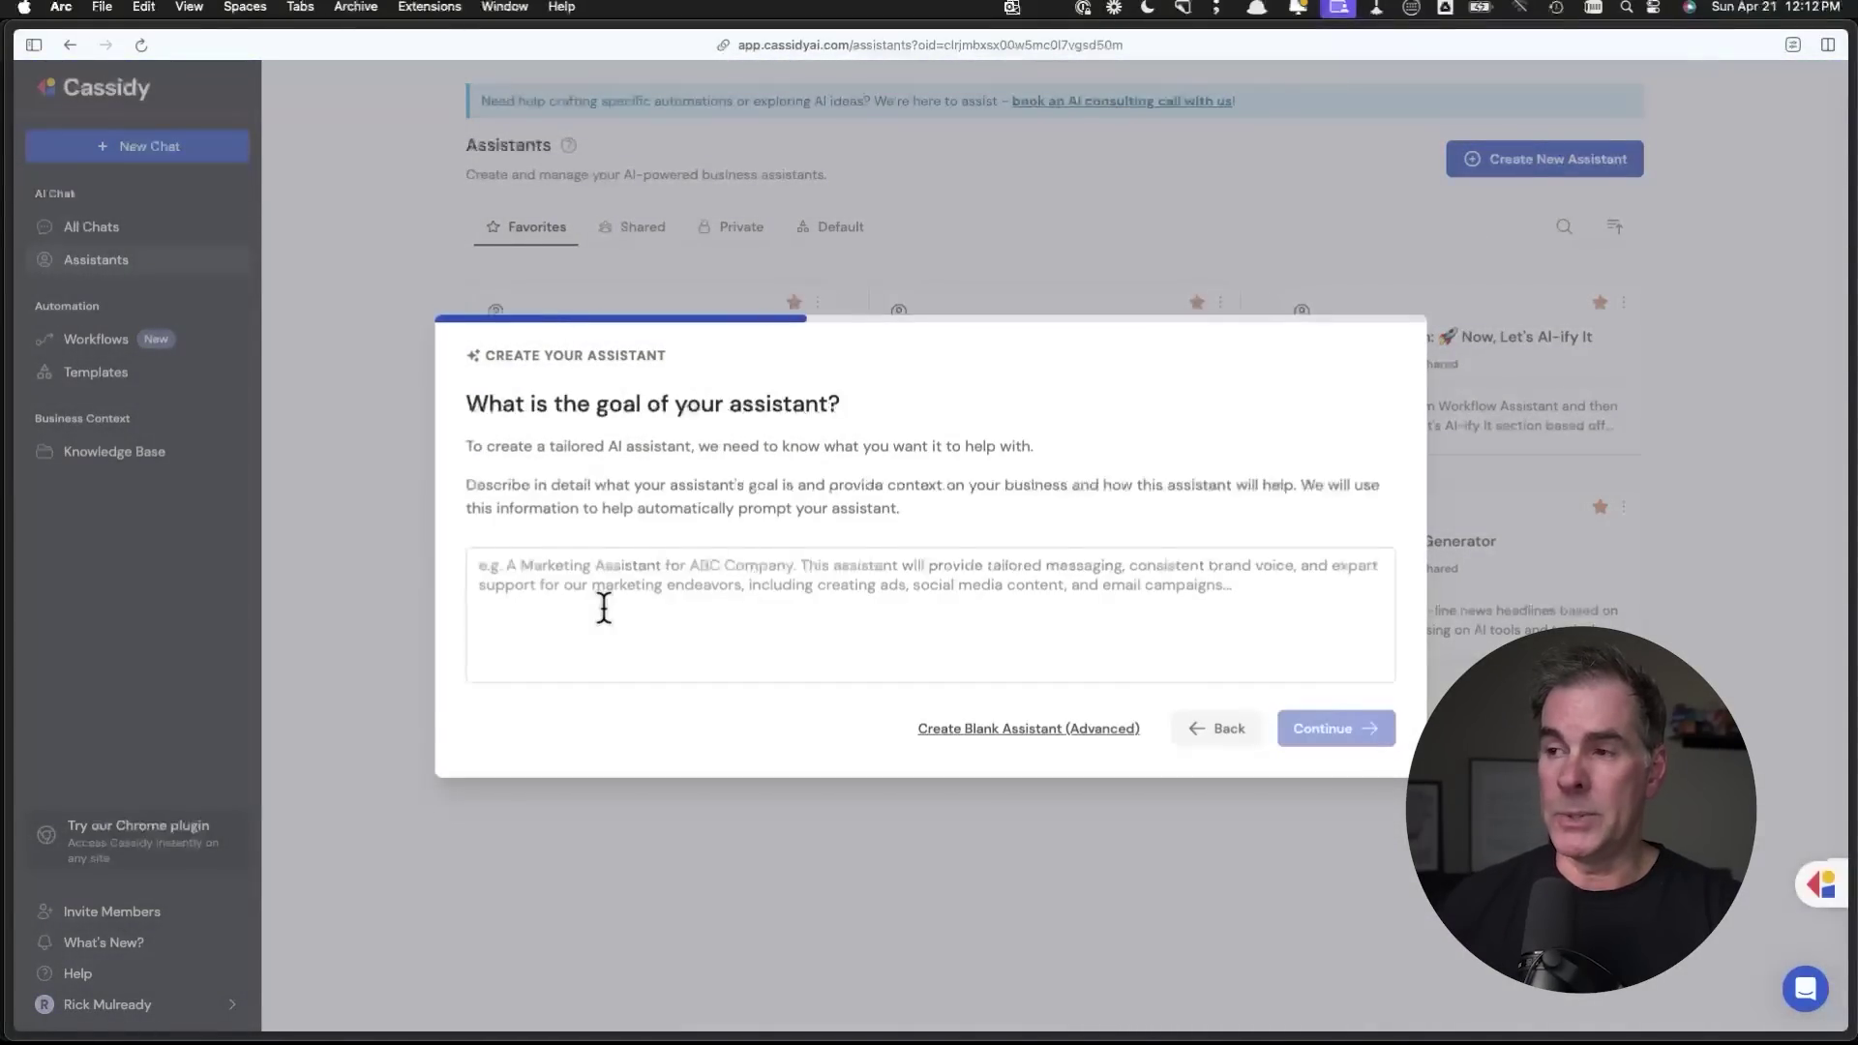
pyautogui.click(999, 728)
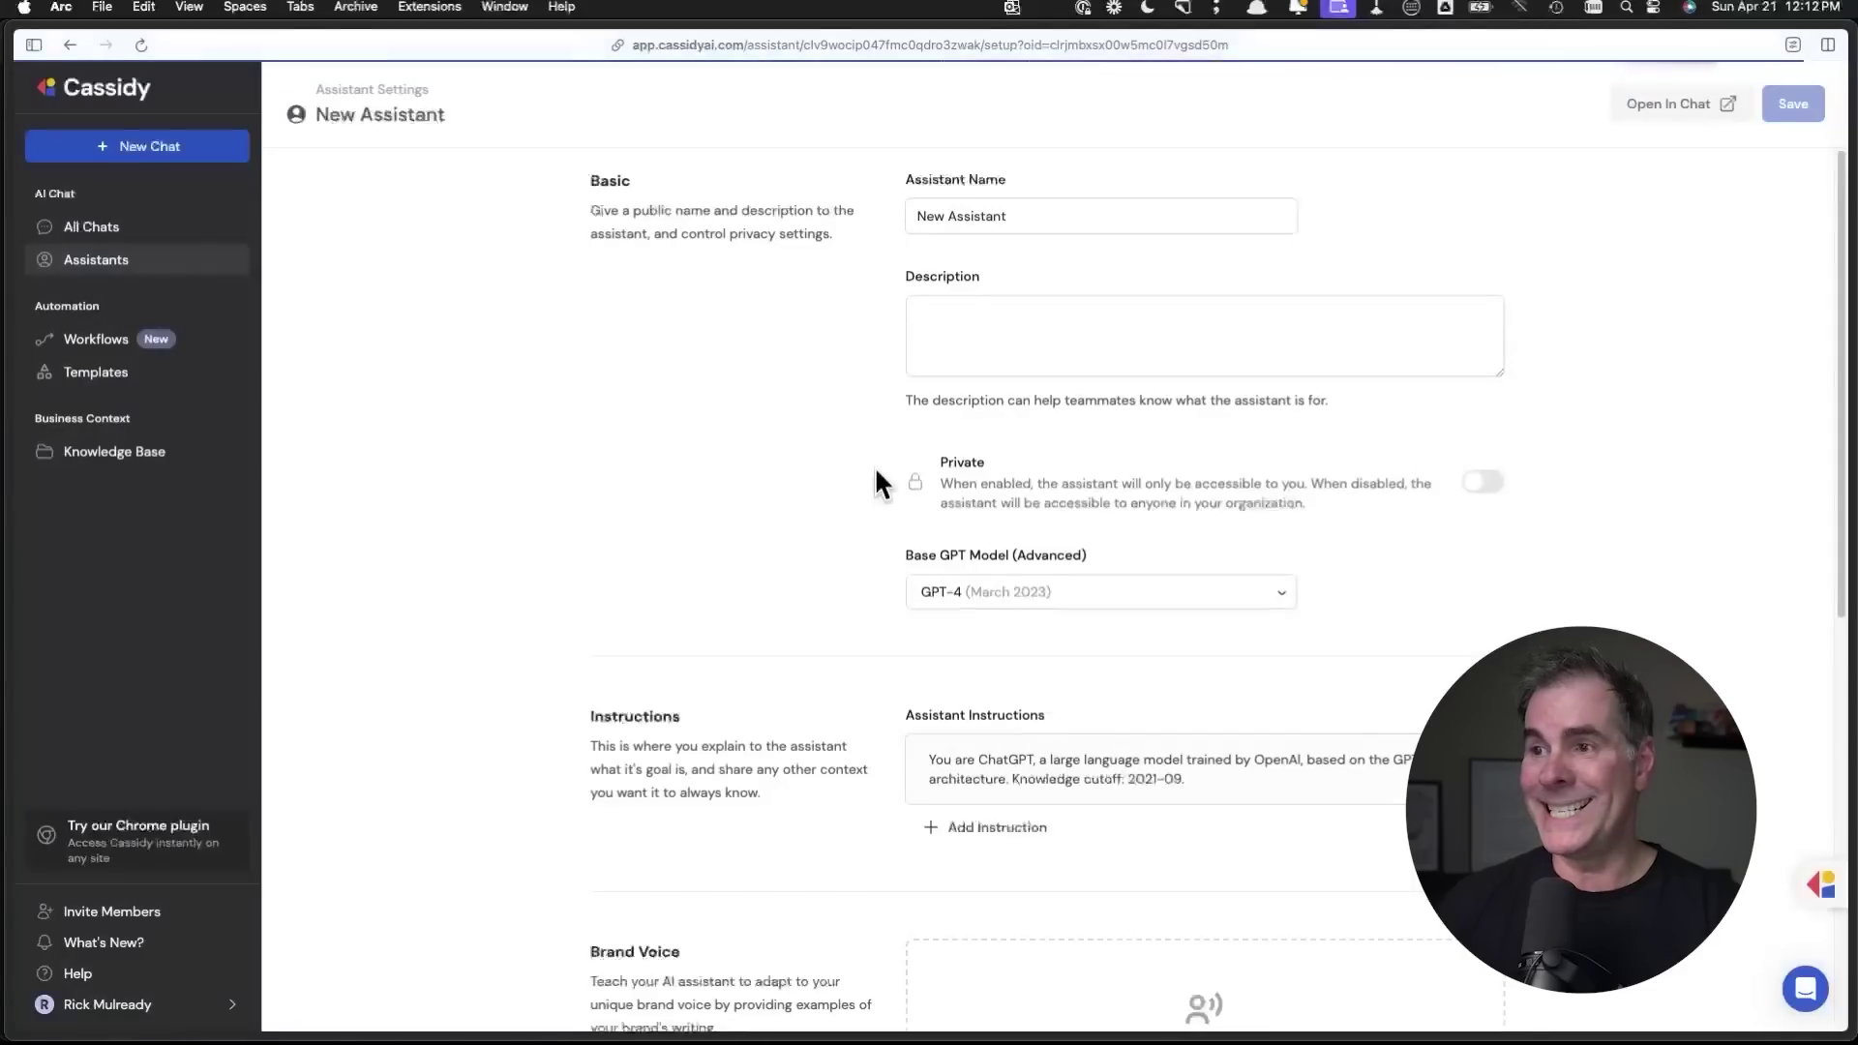
pyautogui.click(1064, 600)
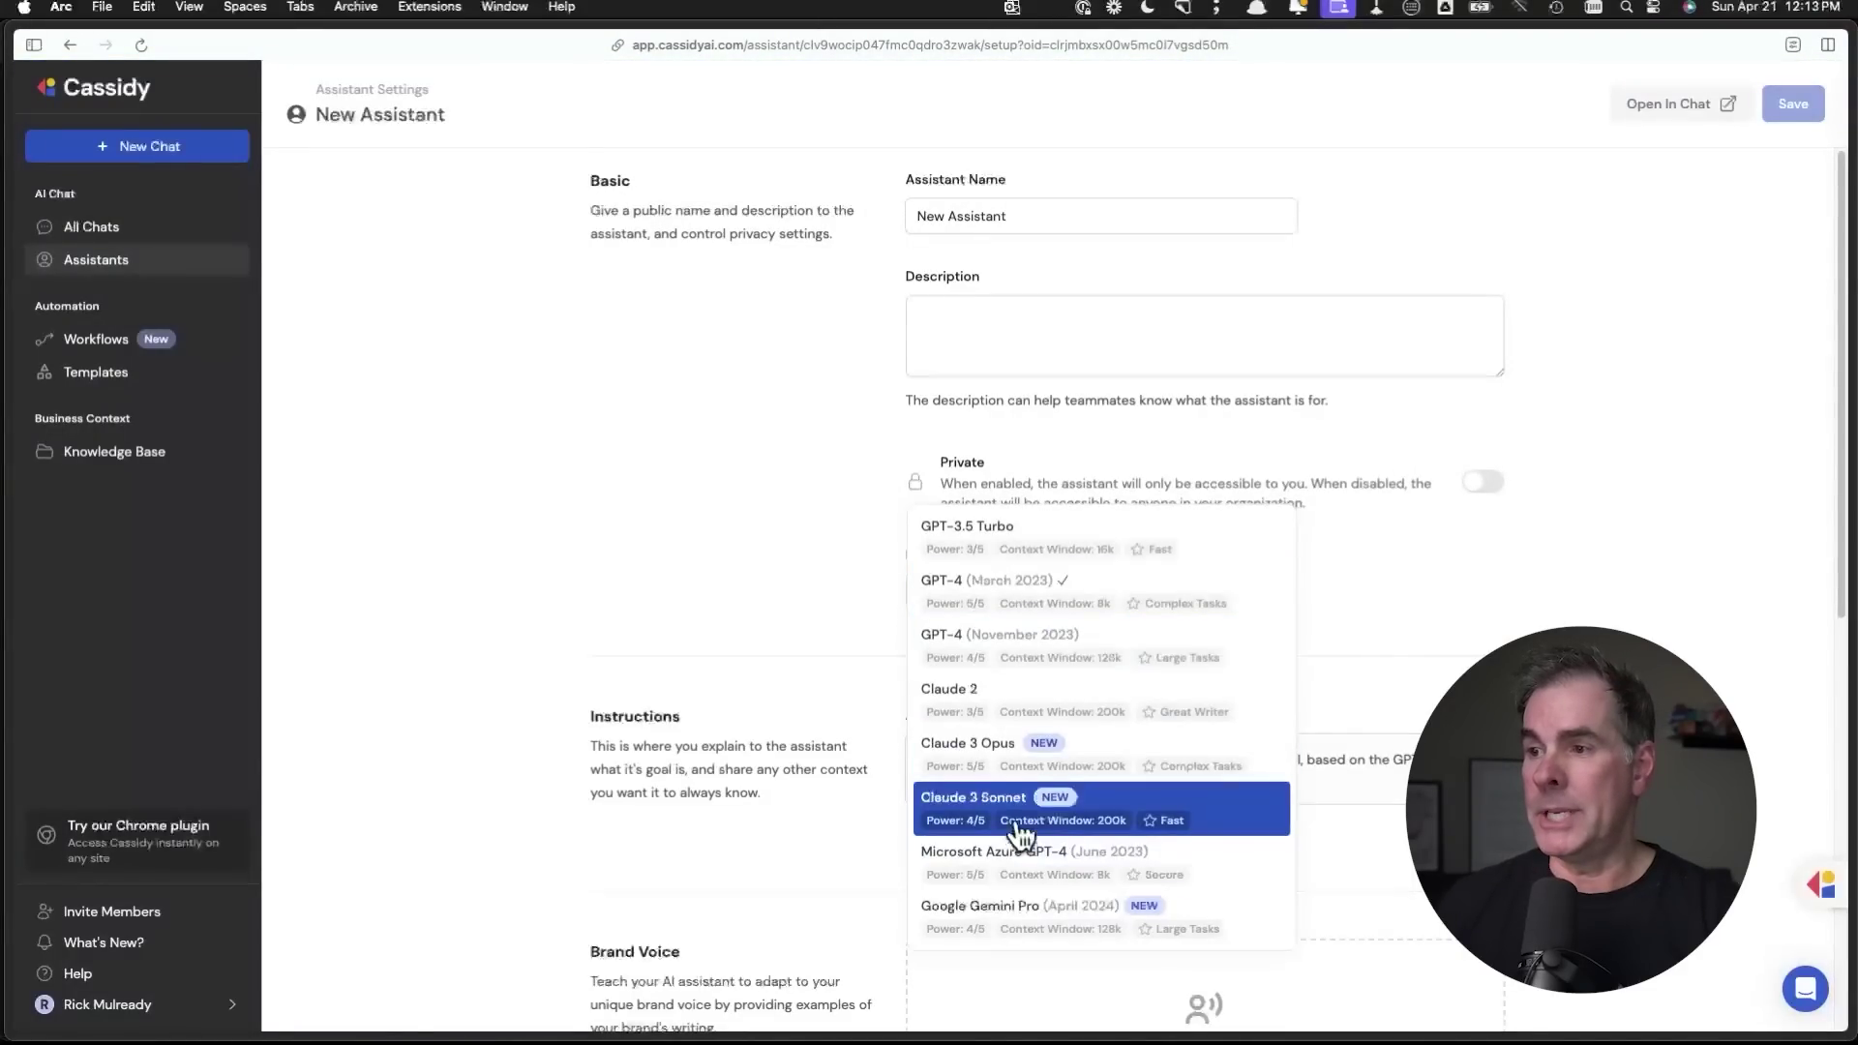
pyautogui.click(1034, 761)
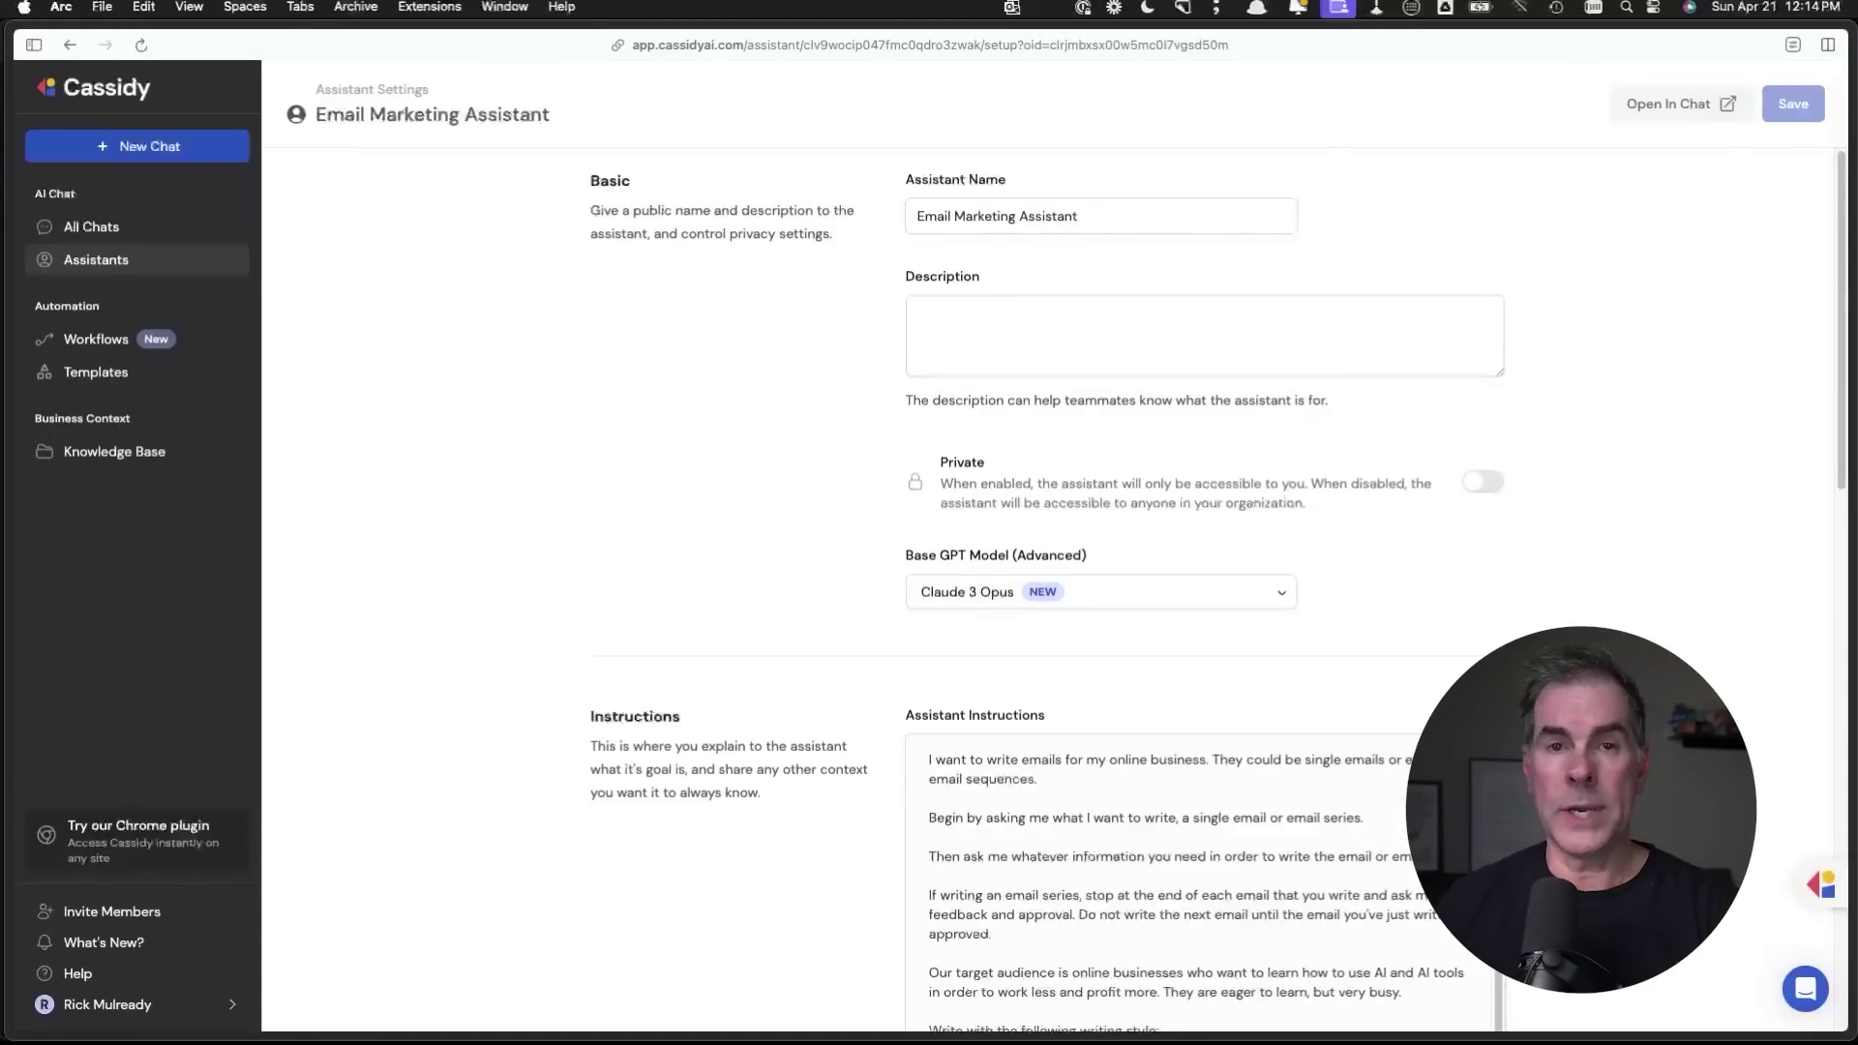
# Step: Review the Email Marketing Assistant's settings, open it in a chat and send "hi" to start the conversation
pyautogui.scroll(-3, 1064, 580)
pyautogui.scroll(3, 1064, 580)
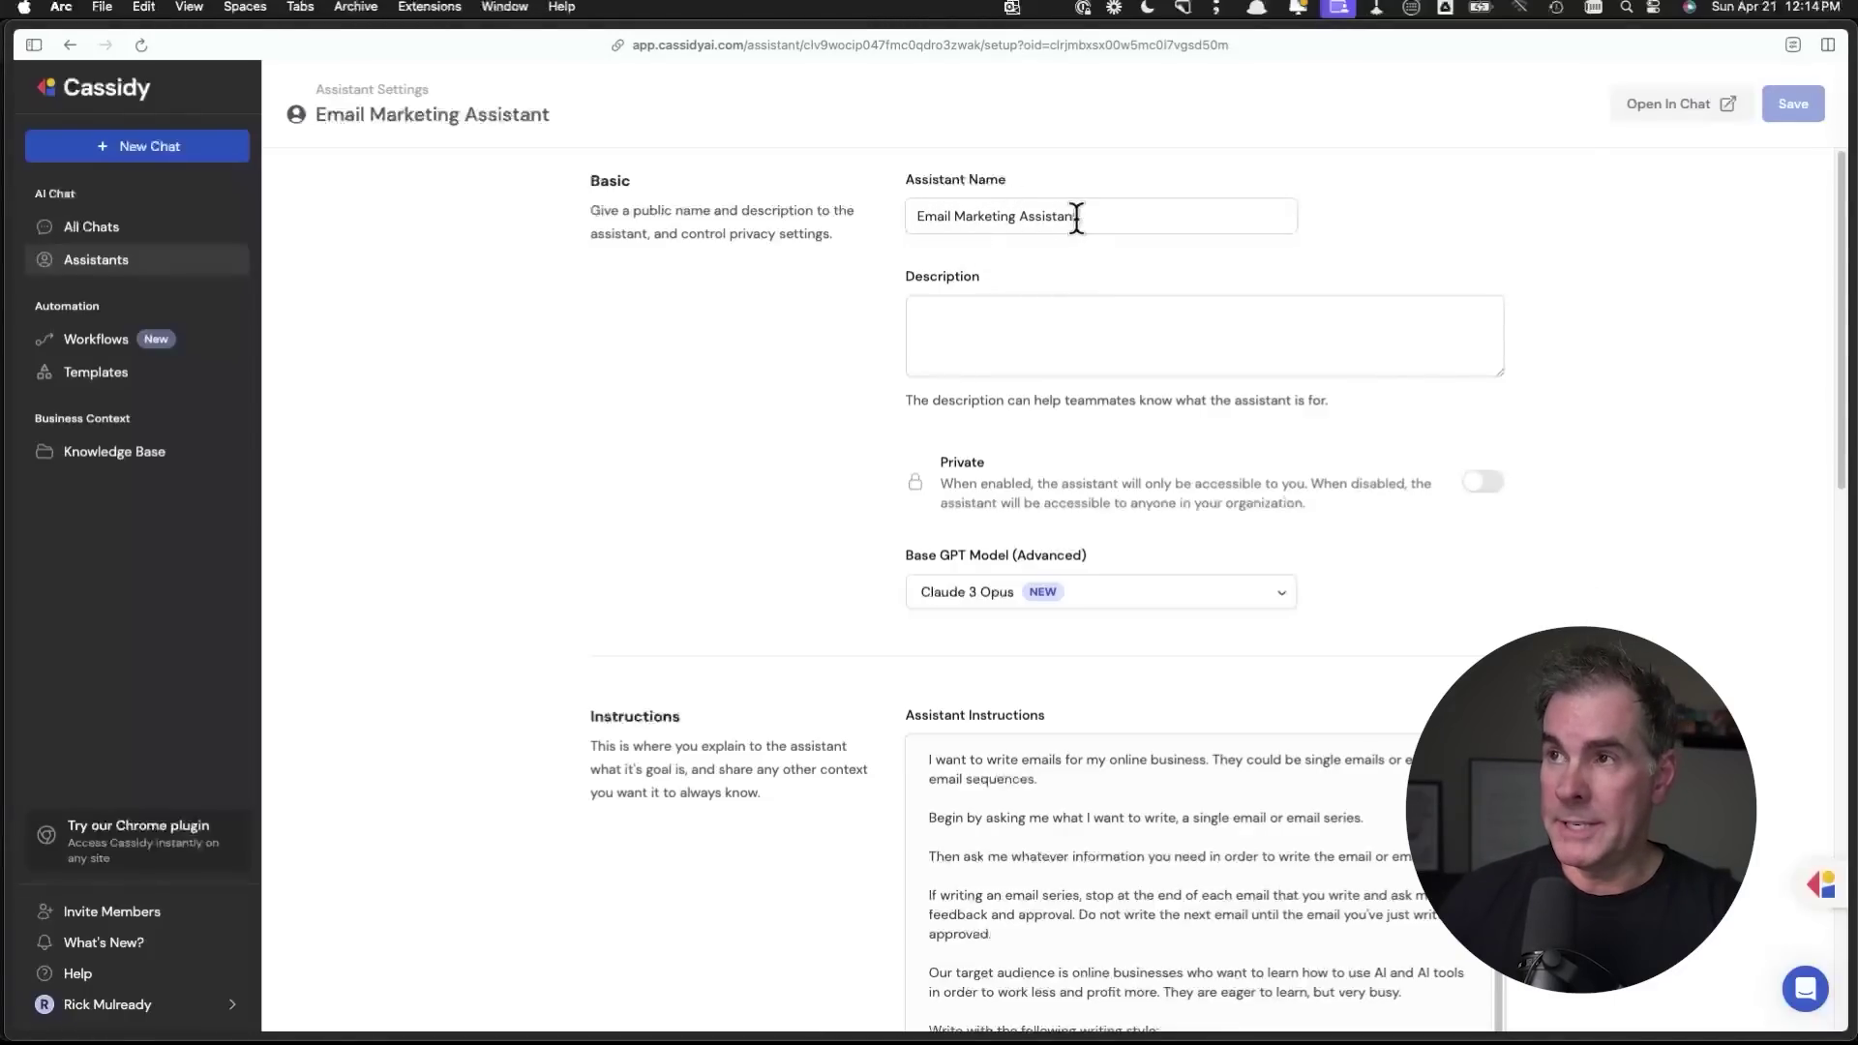
pyautogui.click(1694, 105)
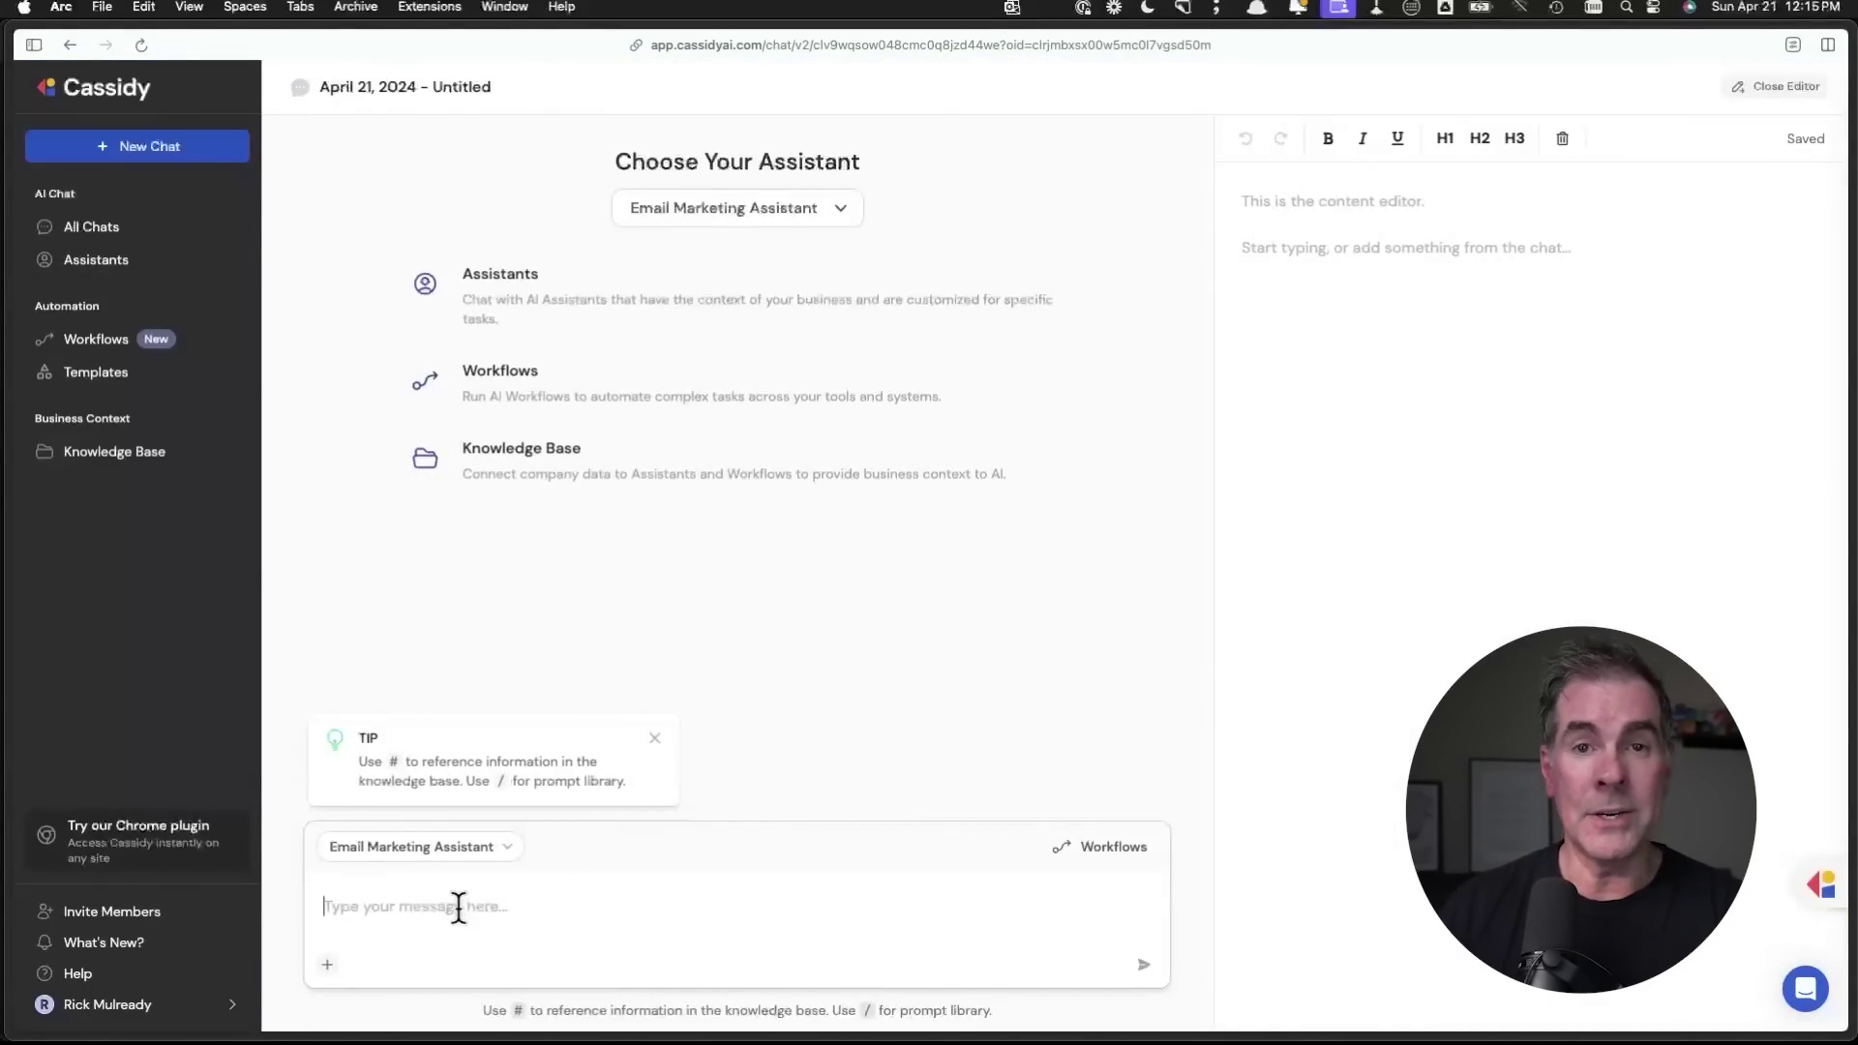
pyautogui.write('hi')
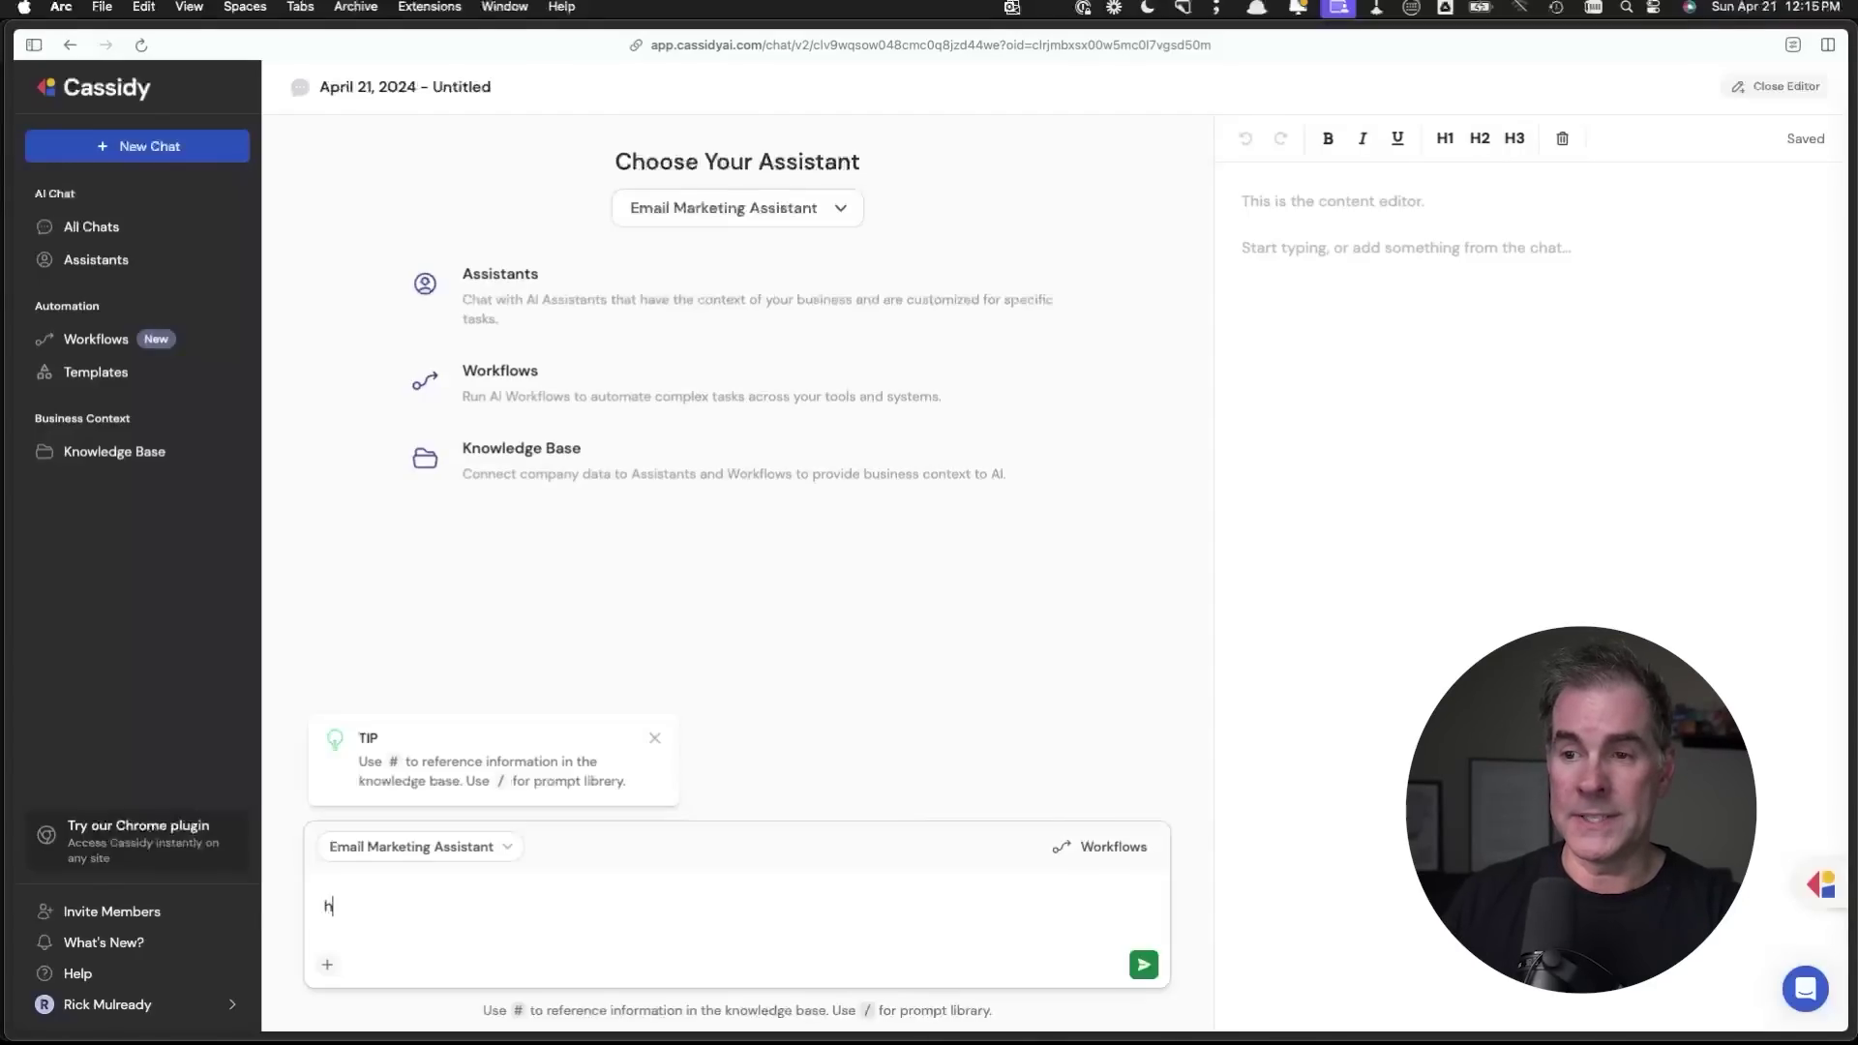
pyautogui.press('Return')
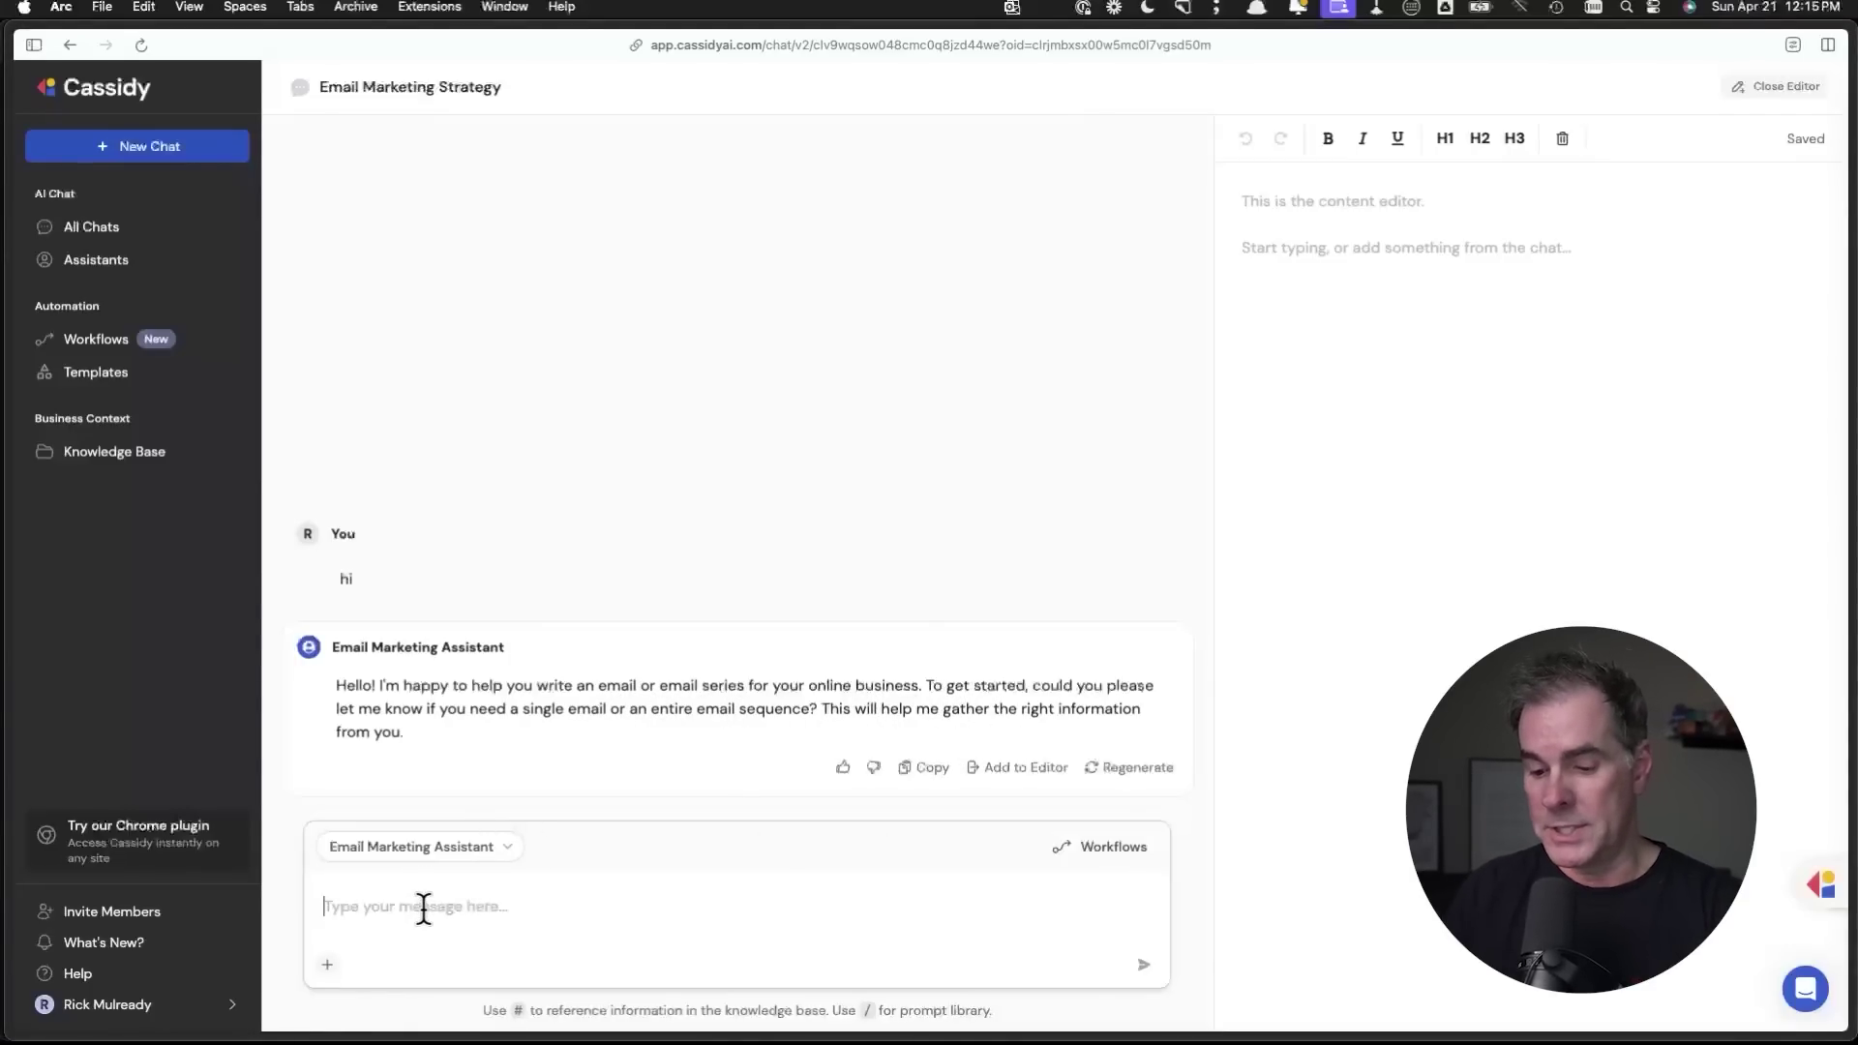
# Step: Answer the Email Marketing Assistant with "single email" and get the message field ready for its follow-up questions
pyautogui.write('single email')
pyautogui.press('Return')
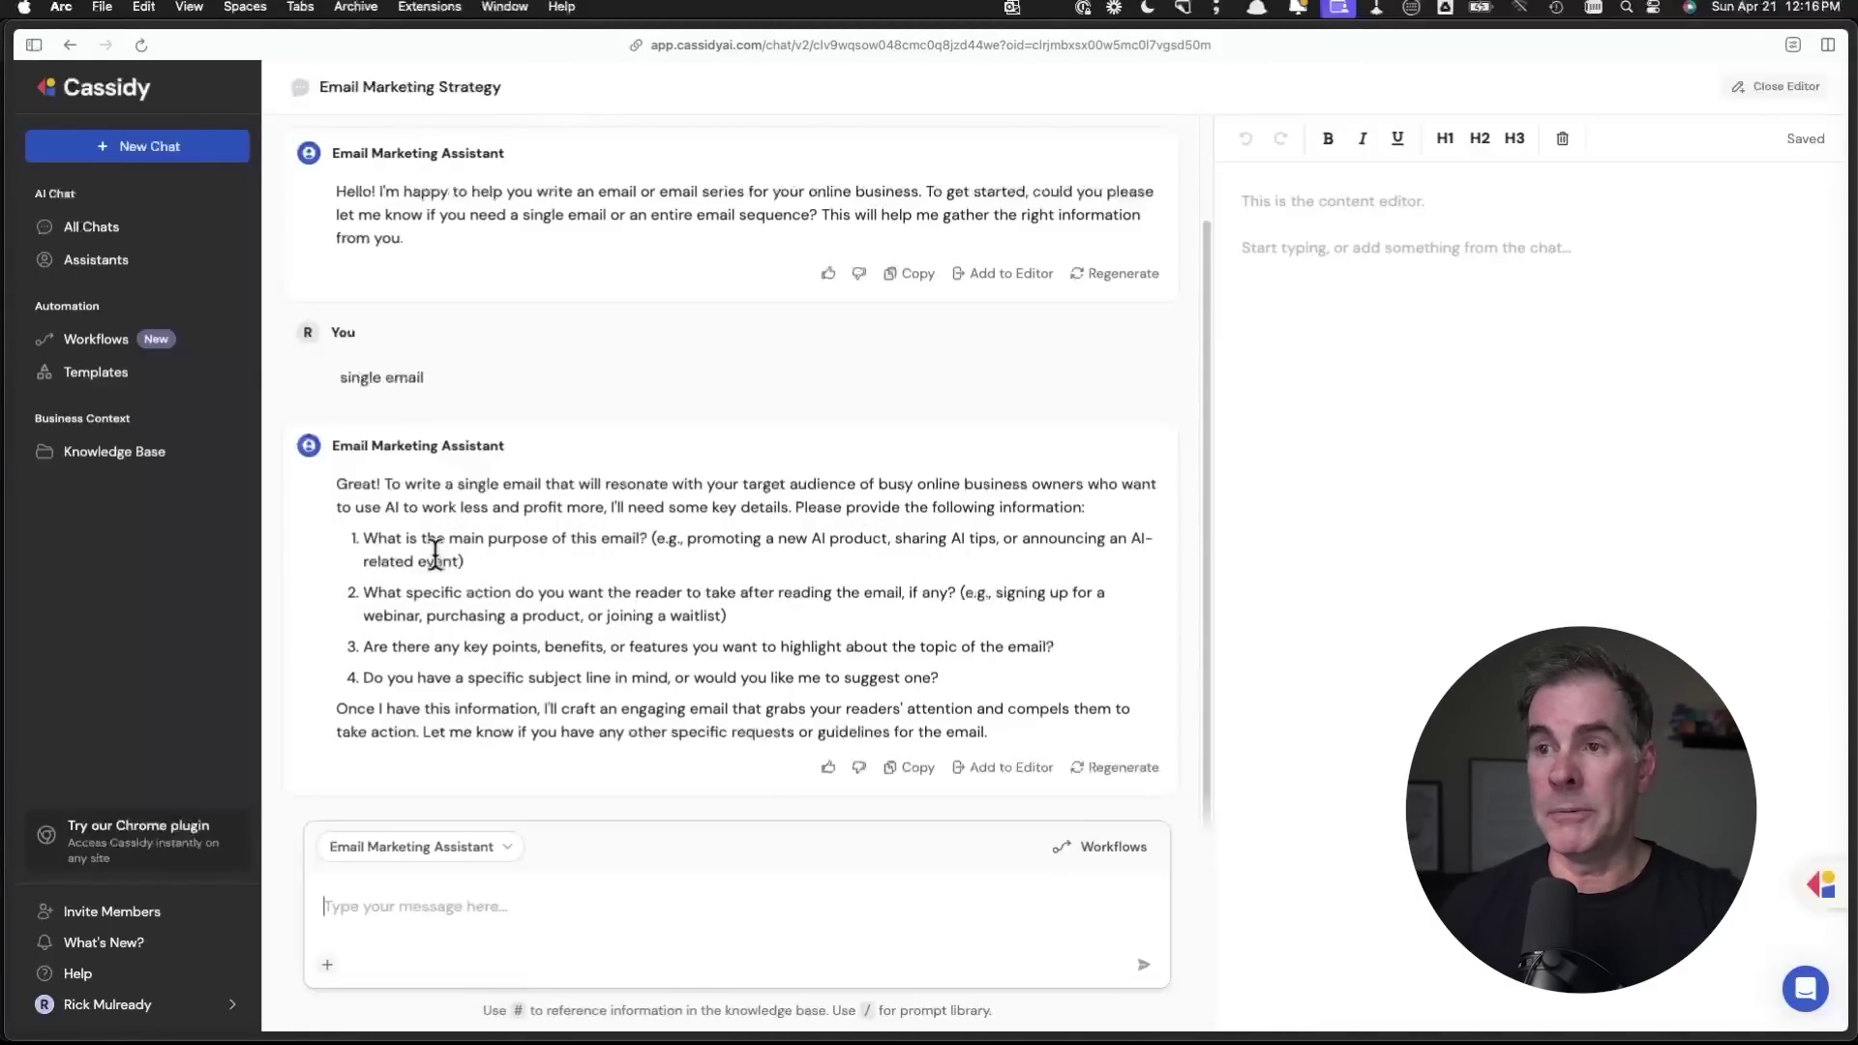
pyautogui.click(407, 905)
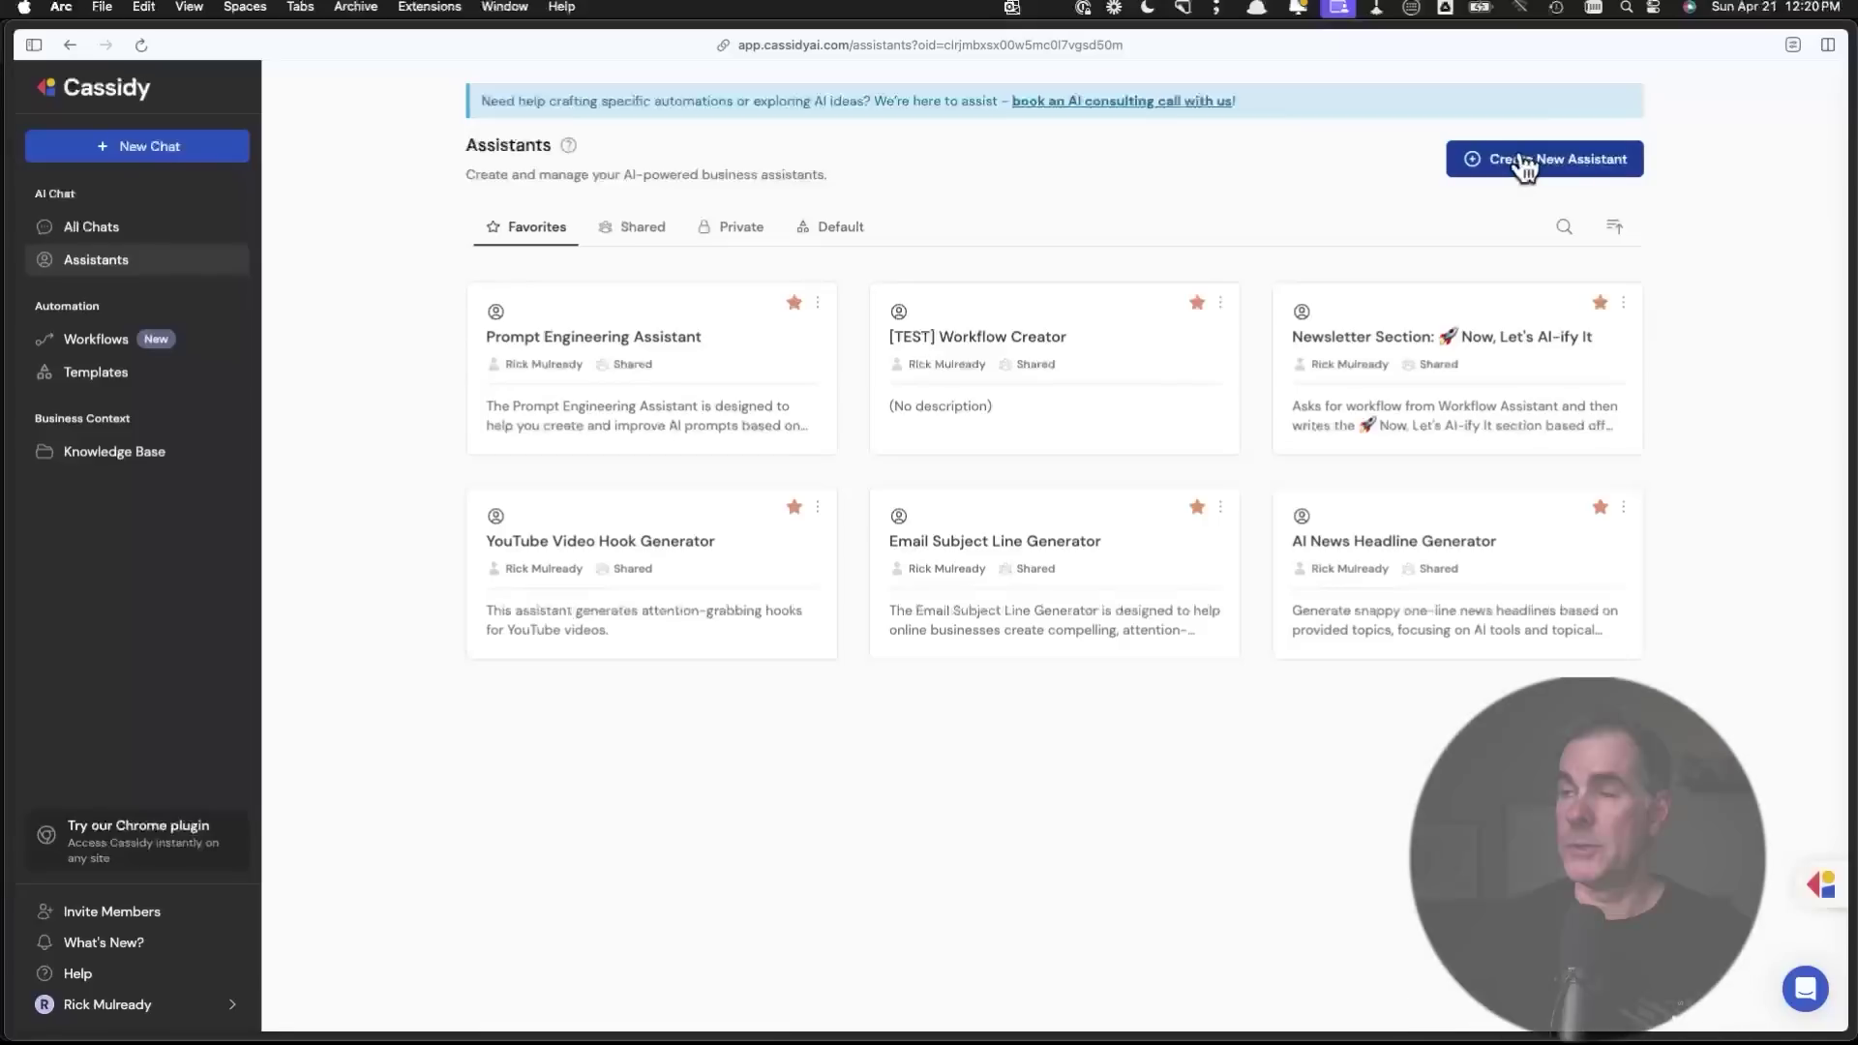
# Step: Start a new assistant and browse the pre-made starting points down to the Social Media Assistant
pyautogui.click(1524, 164)
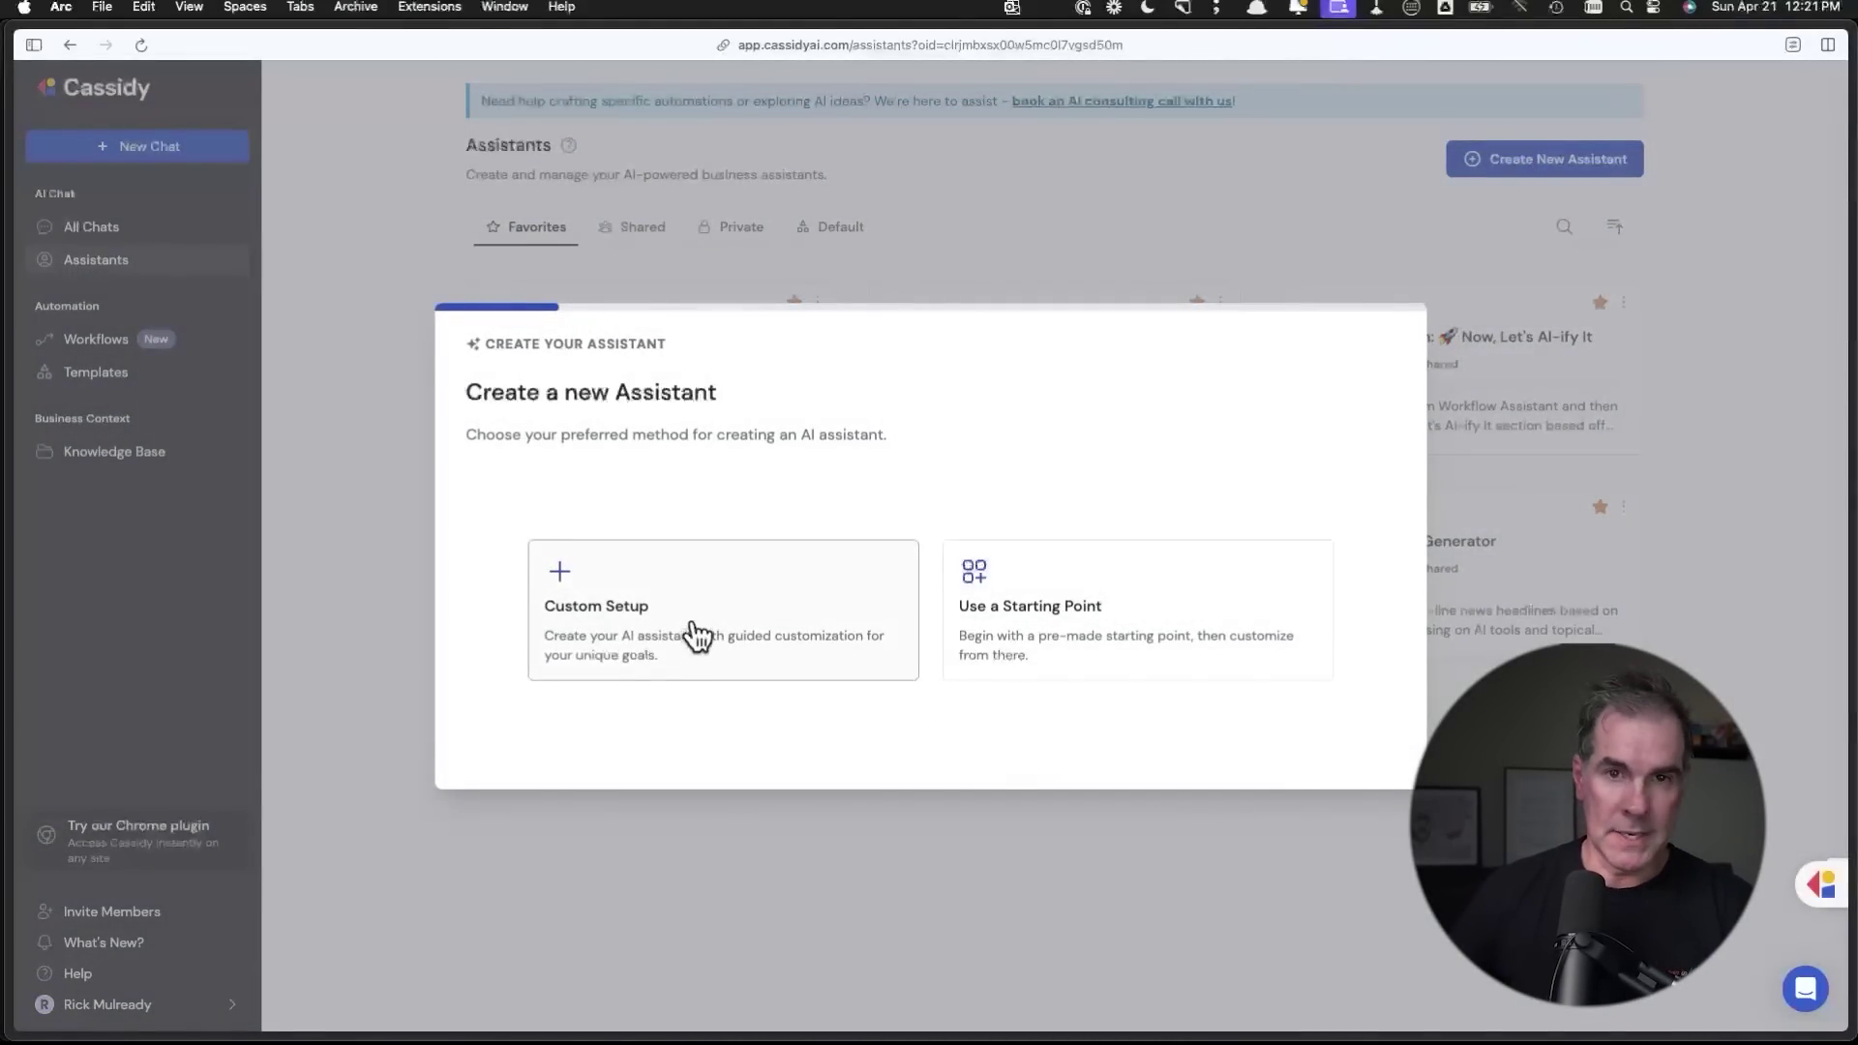
pyautogui.click(1120, 634)
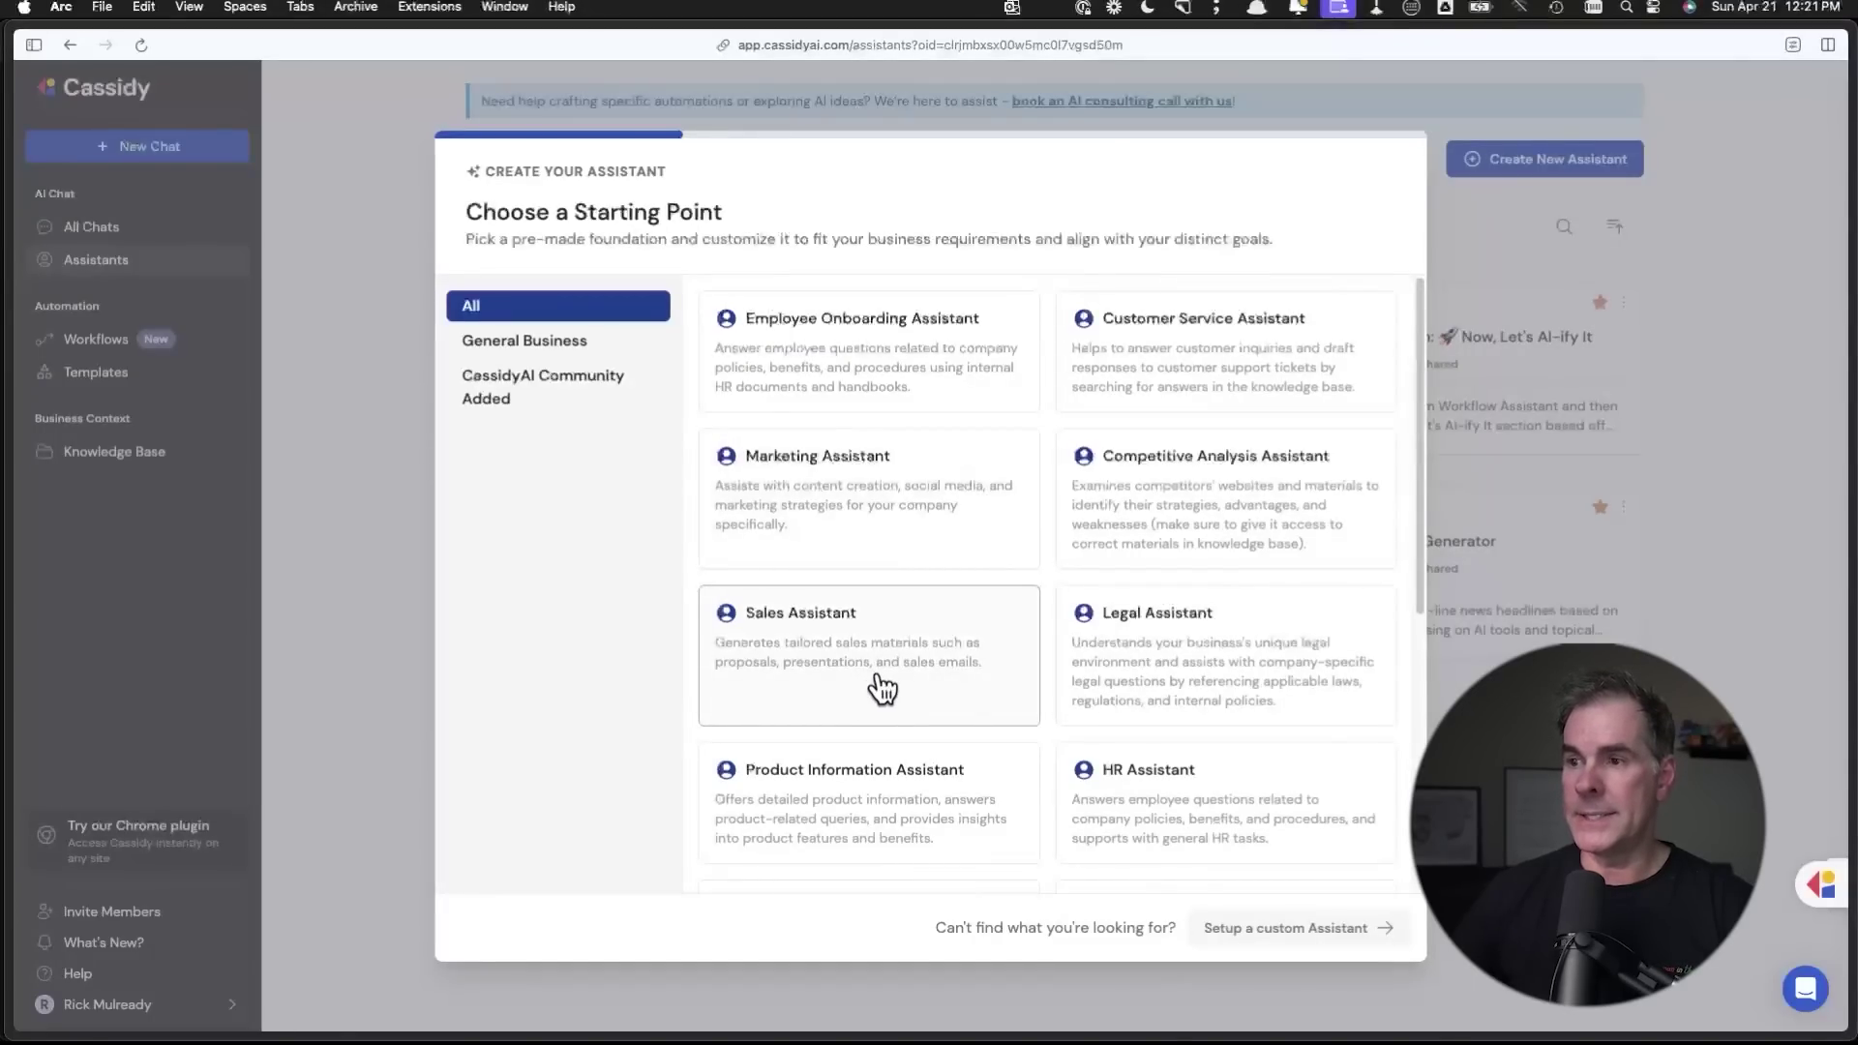
pyautogui.scroll(-5, 864, 733)
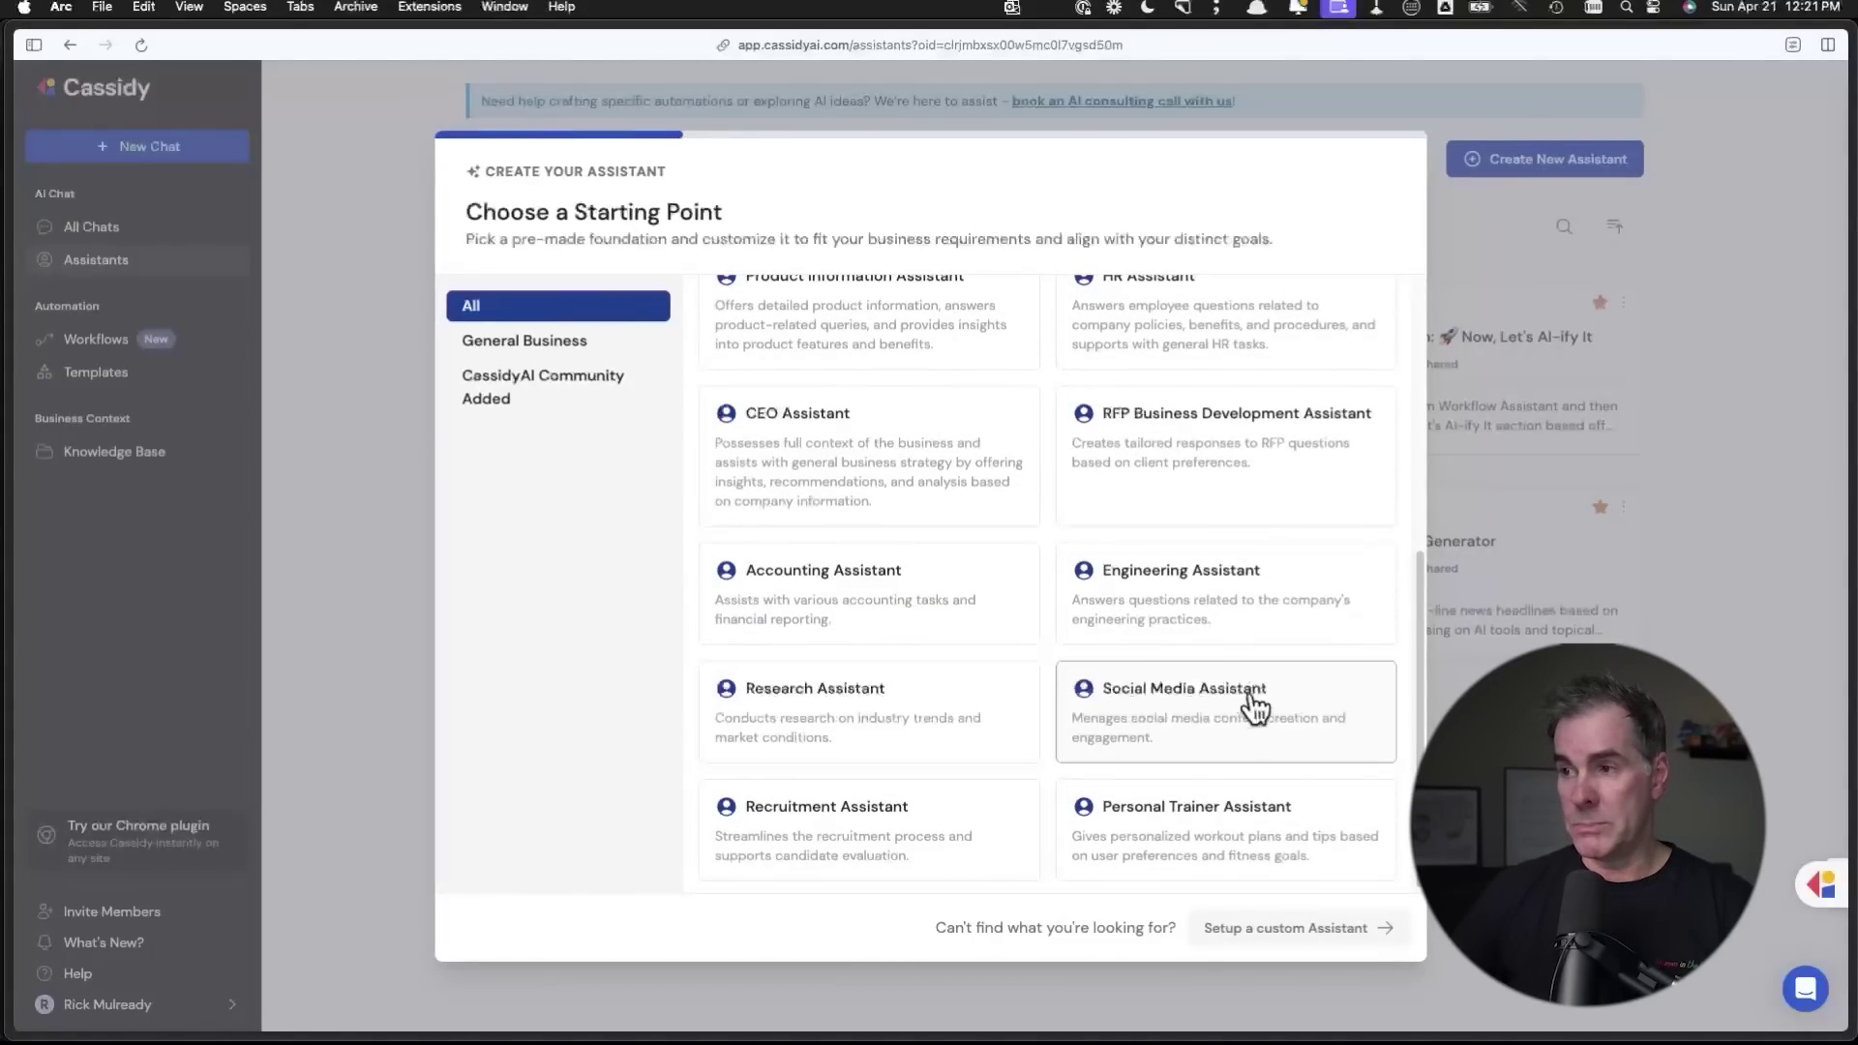
pyautogui.click(1188, 693)
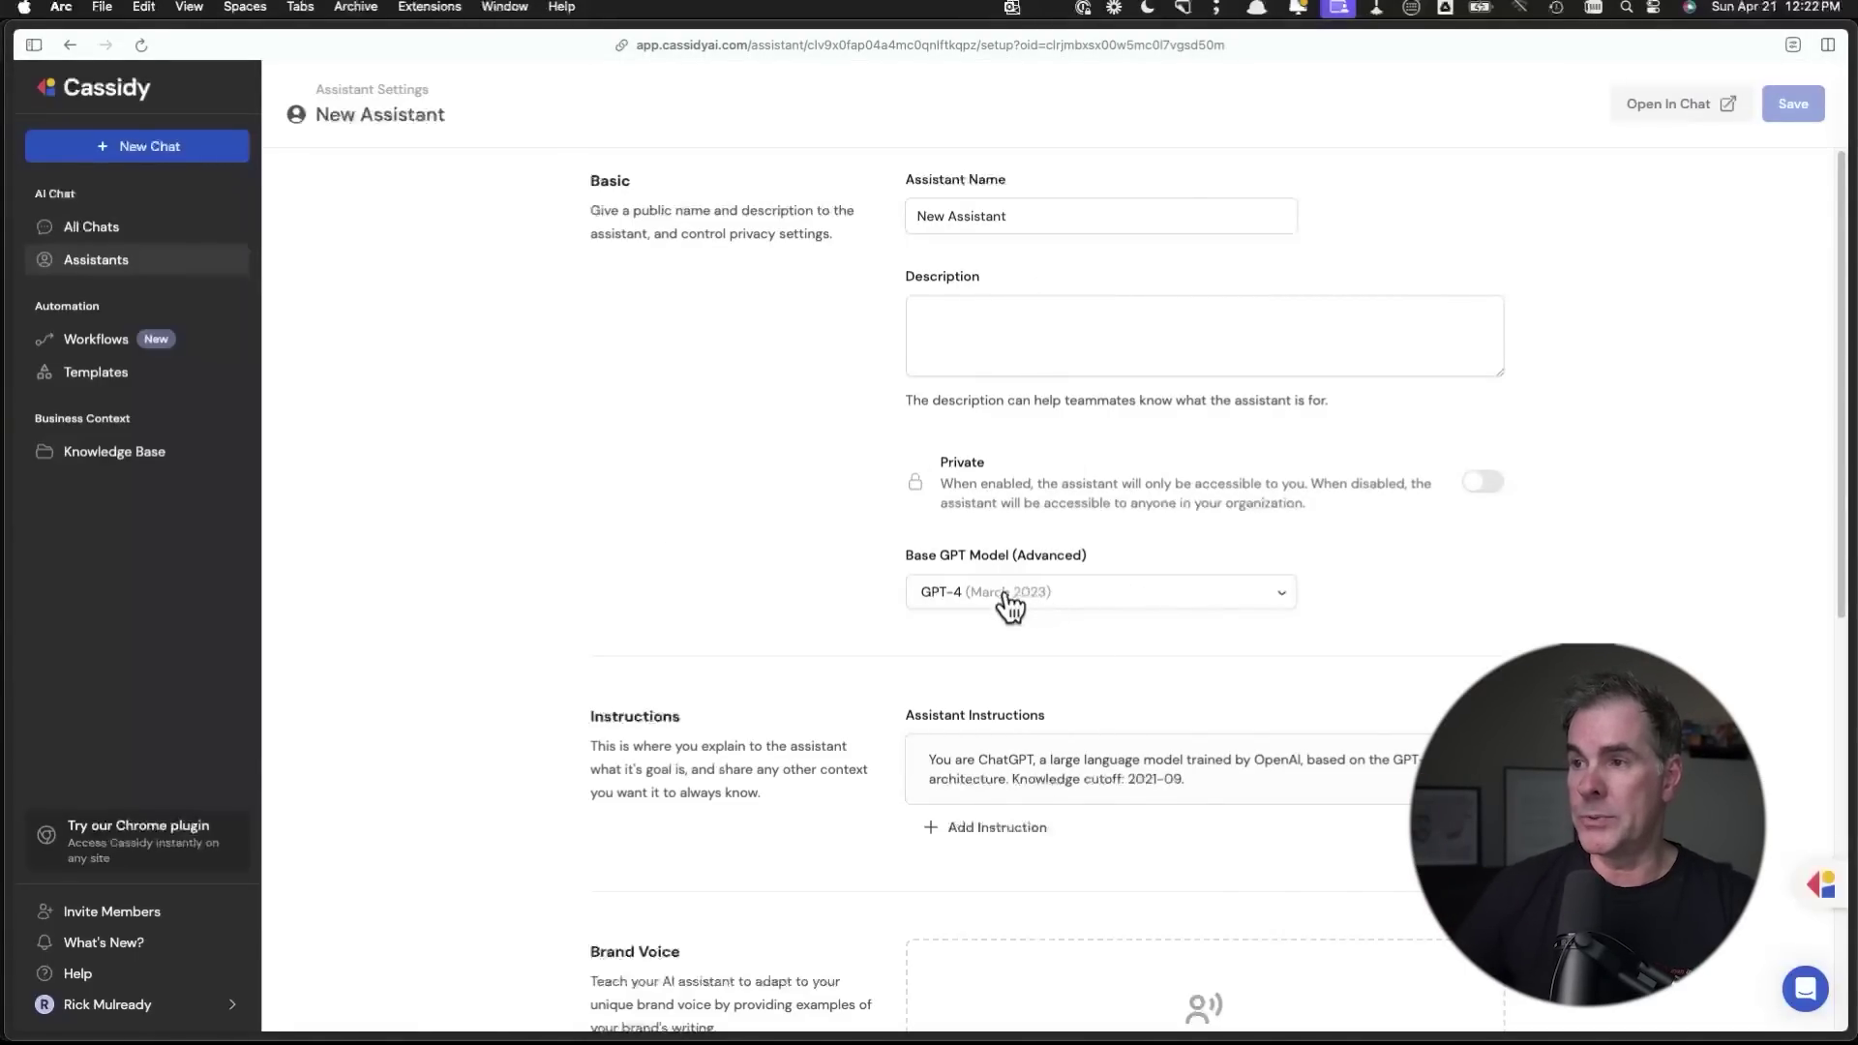
# Step: Set the blank assistant's base model to Claude 3 Opus and rename it Content Repurpose Assistant
pyautogui.click(1127, 593)
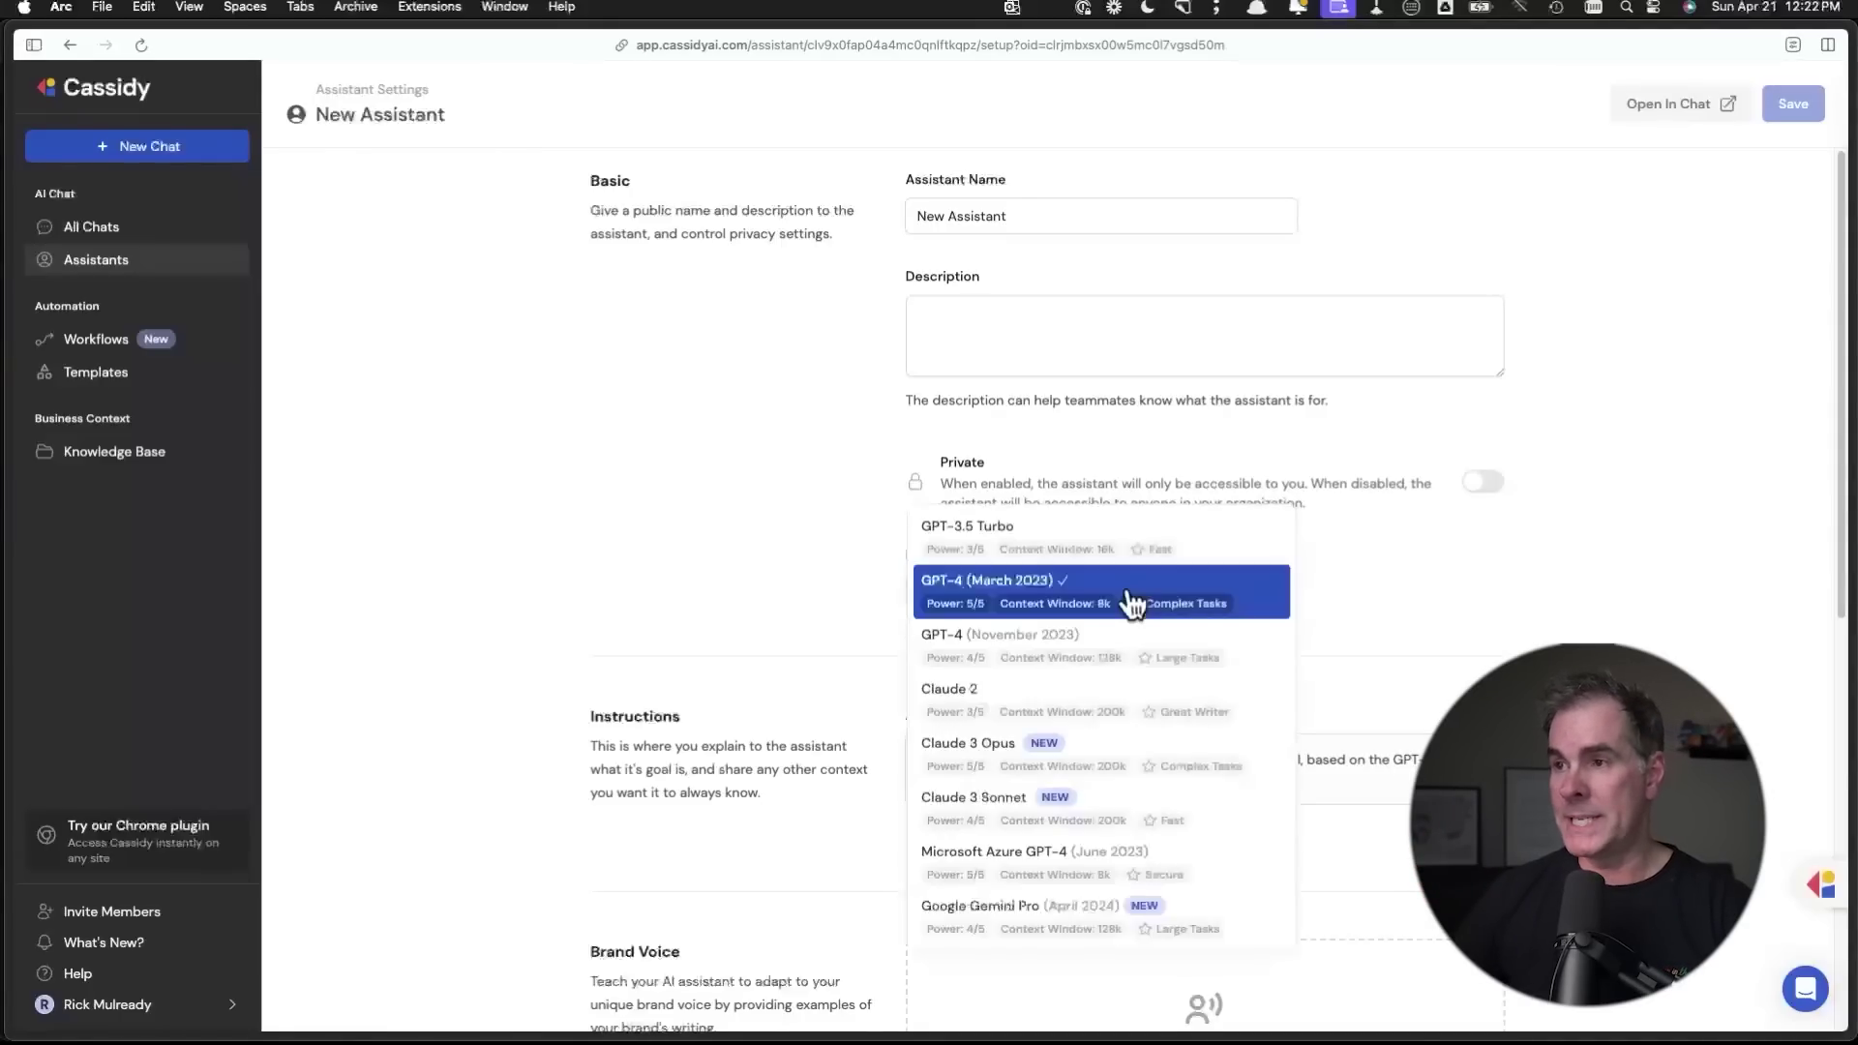
pyautogui.click(1022, 768)
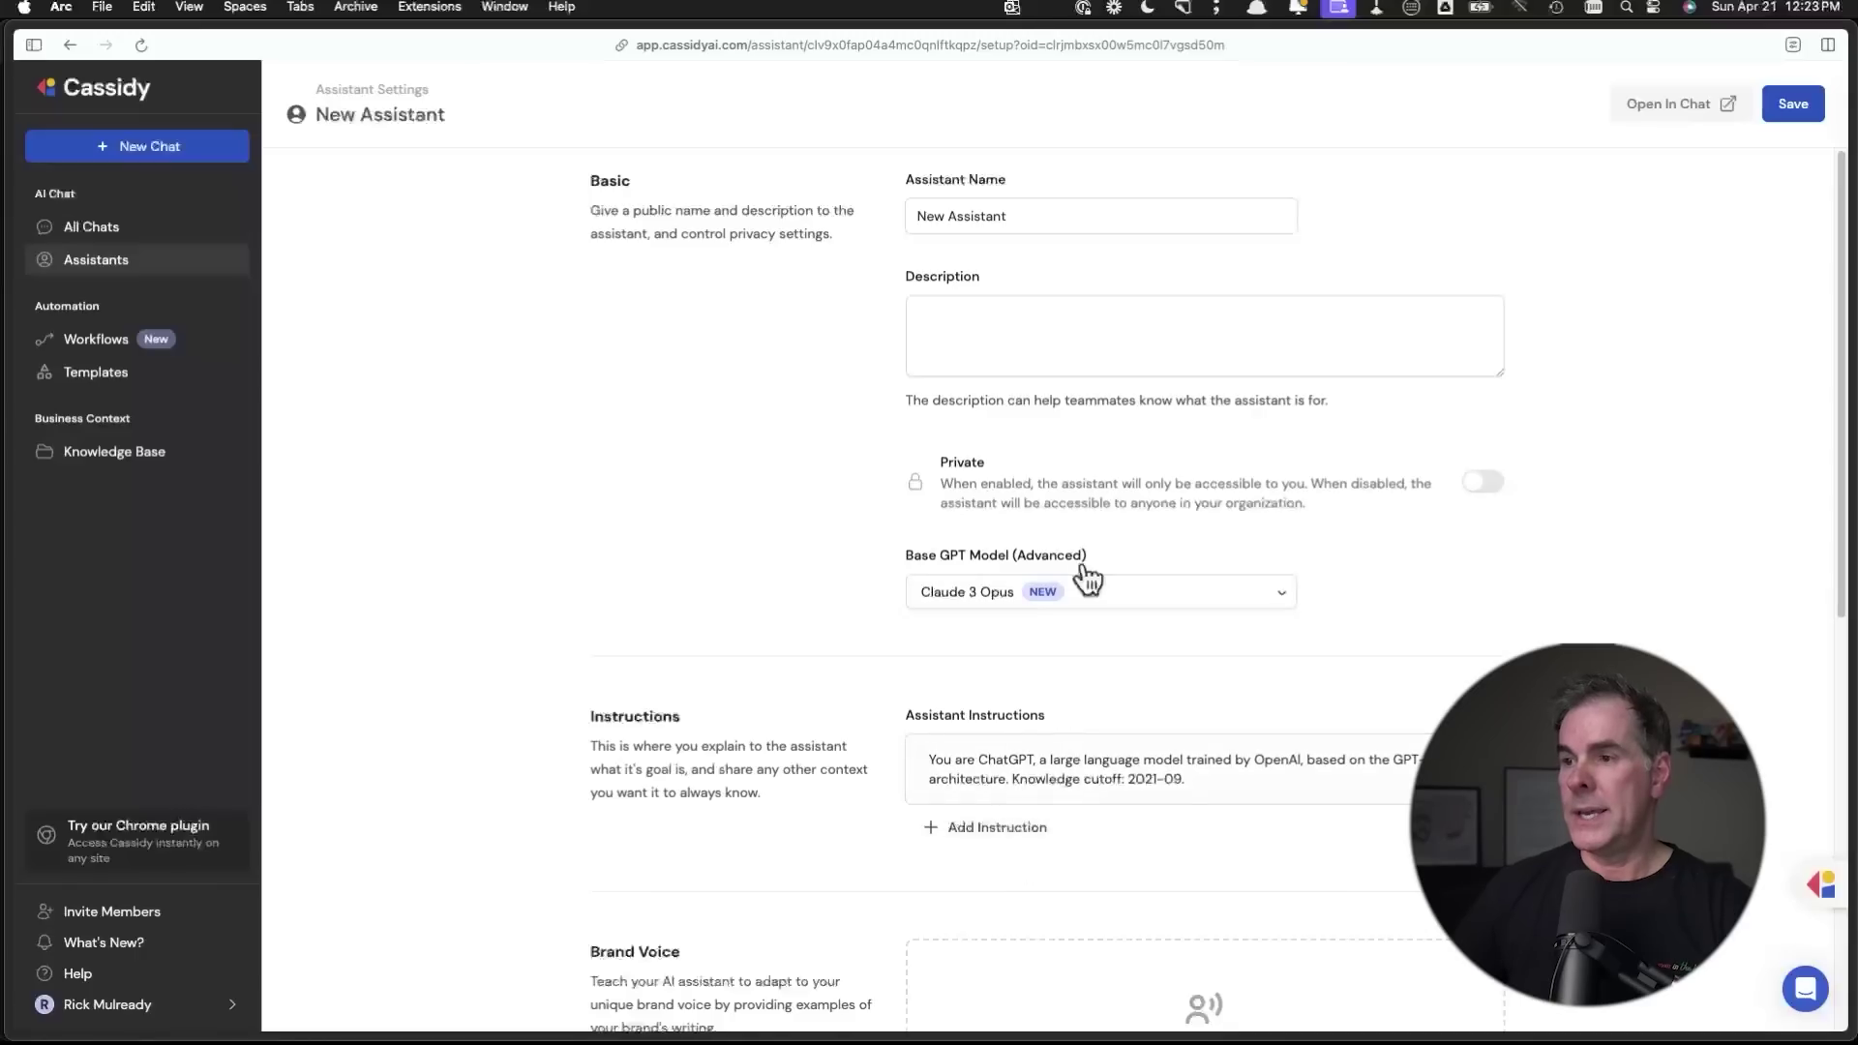
pyautogui.click(919, 215)
pyautogui.write('Content Re')
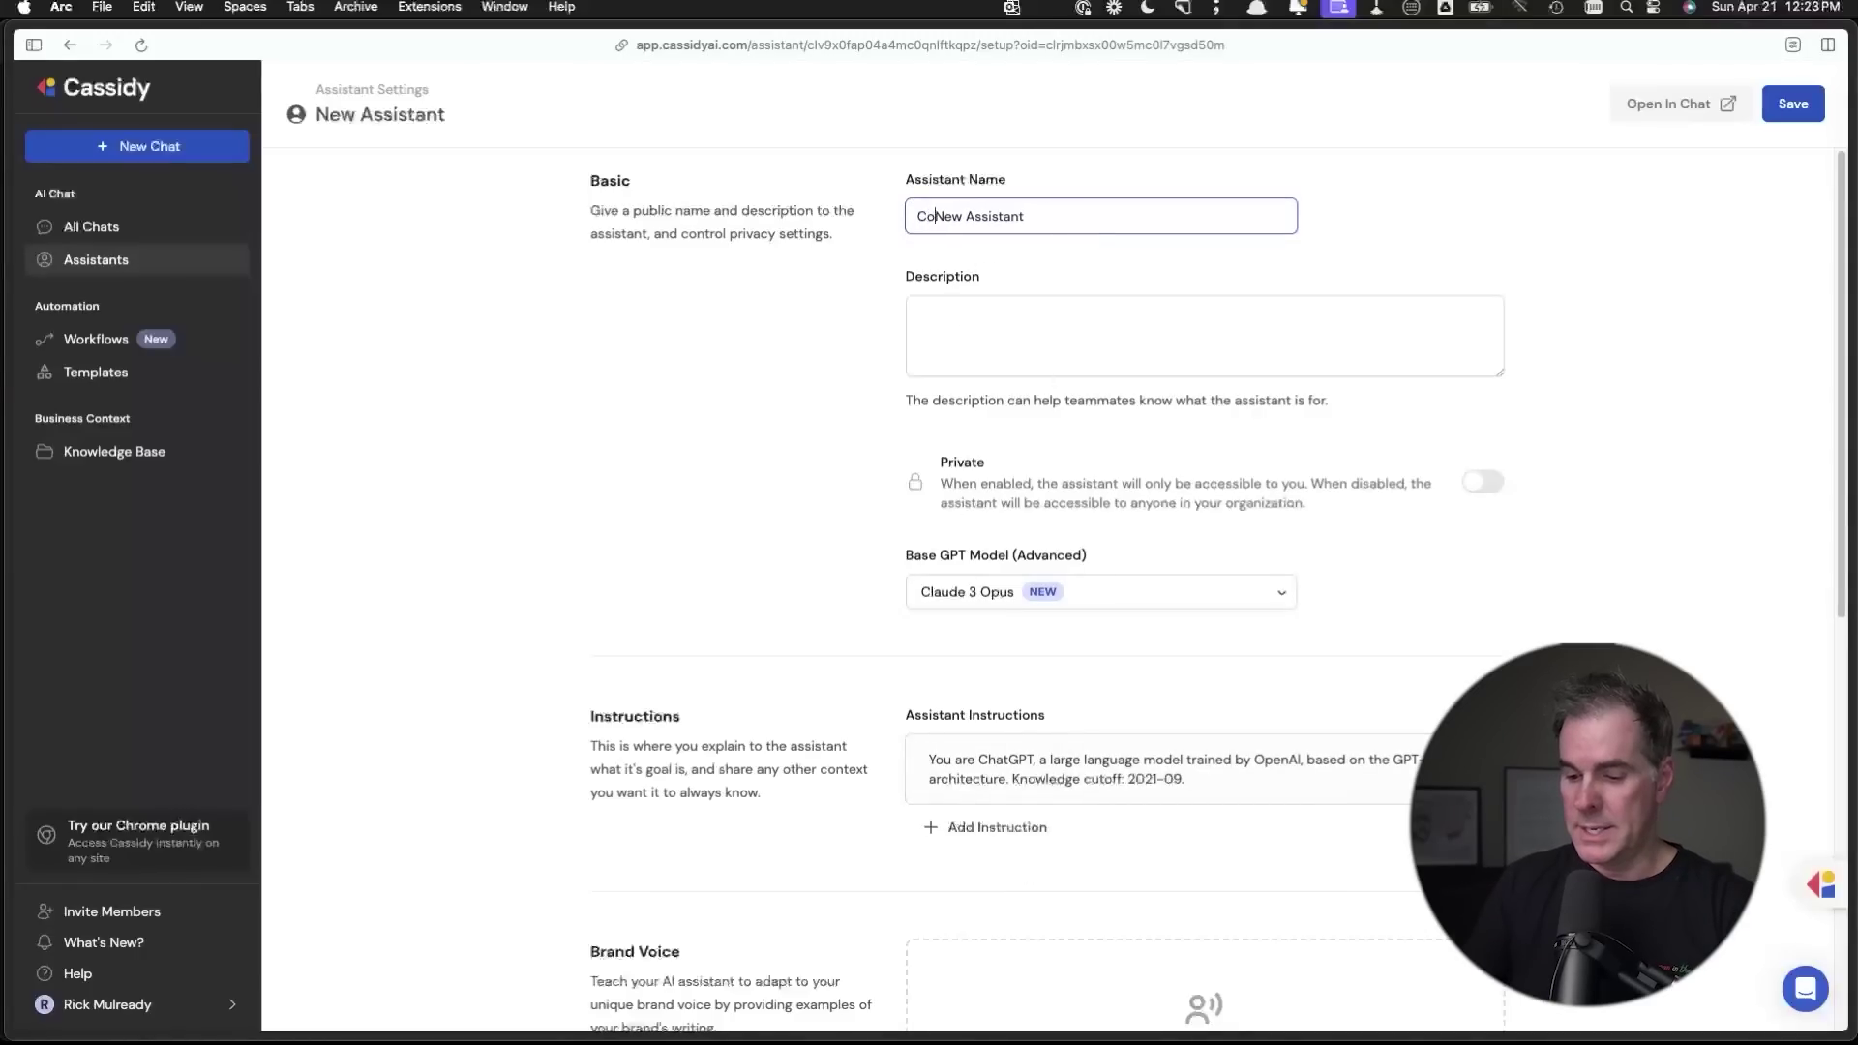
pyautogui.write('purpose')
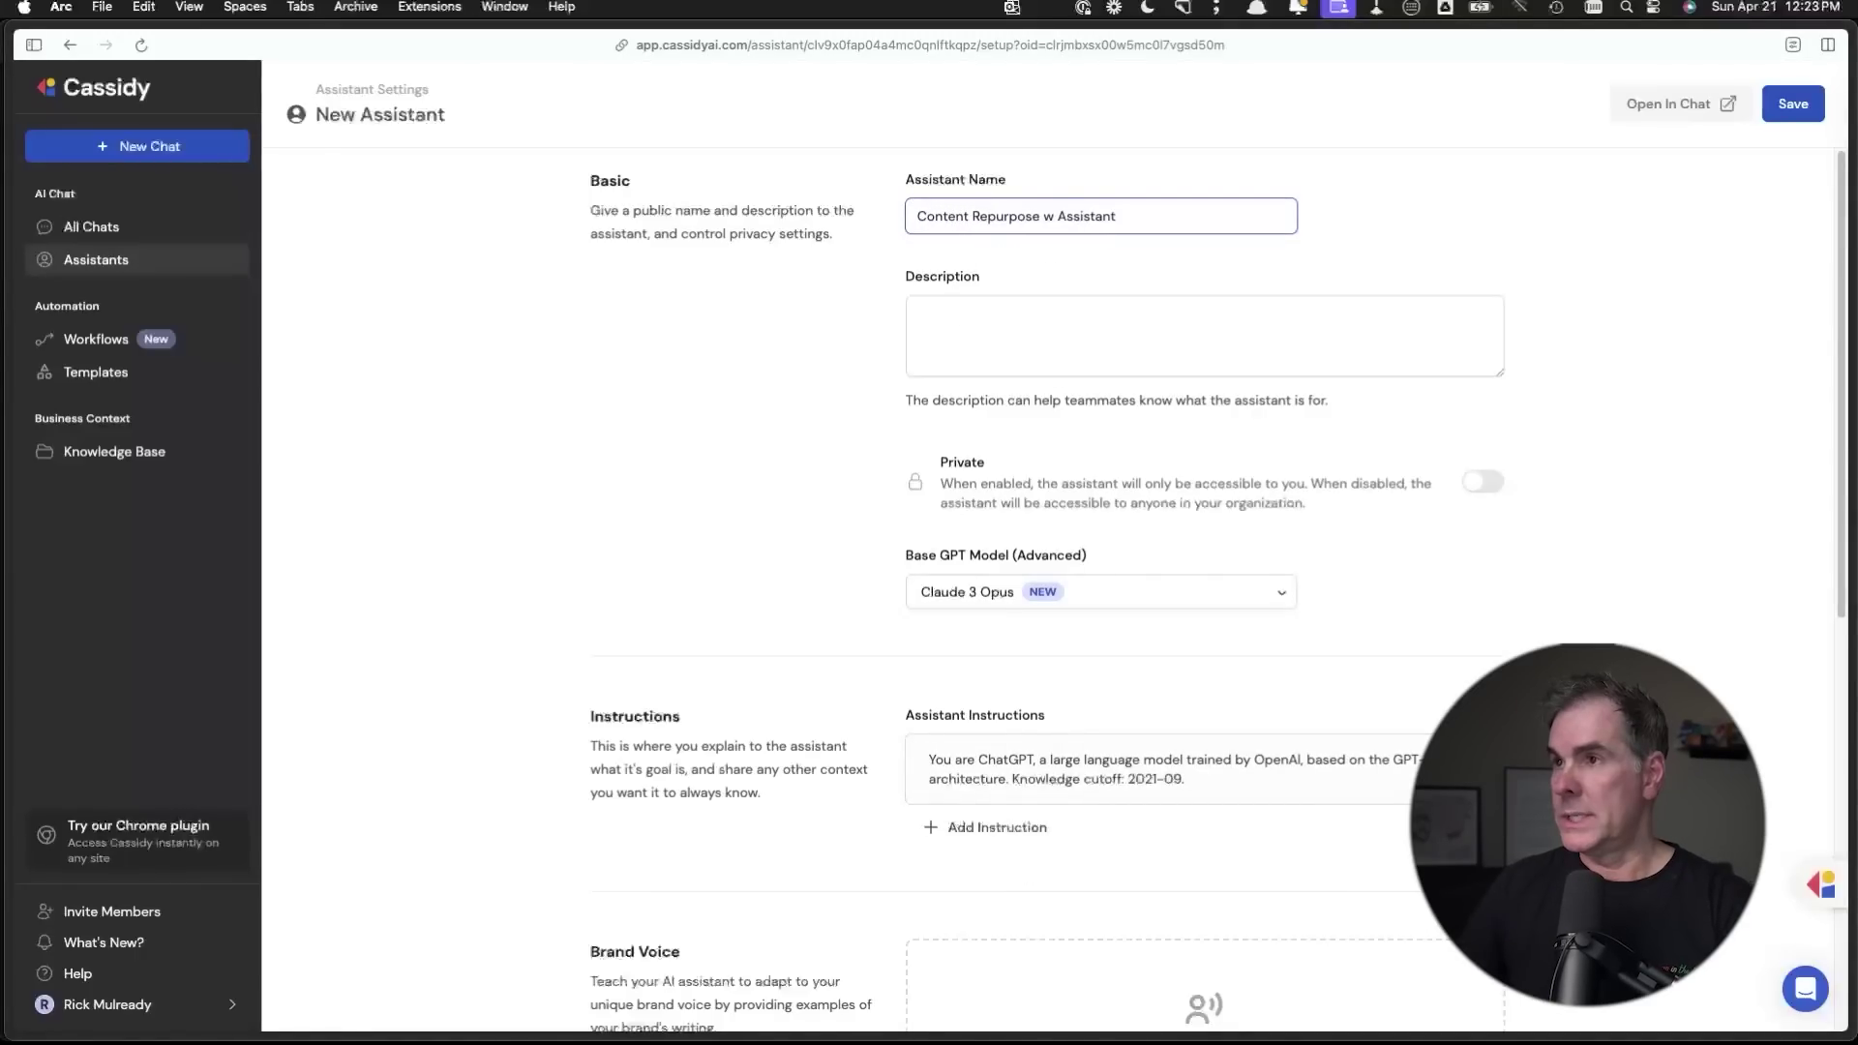
pyautogui.press('Delete')
pyautogui.press('Delete')
pyautogui.press('Delete')
pyautogui.press('Delete')
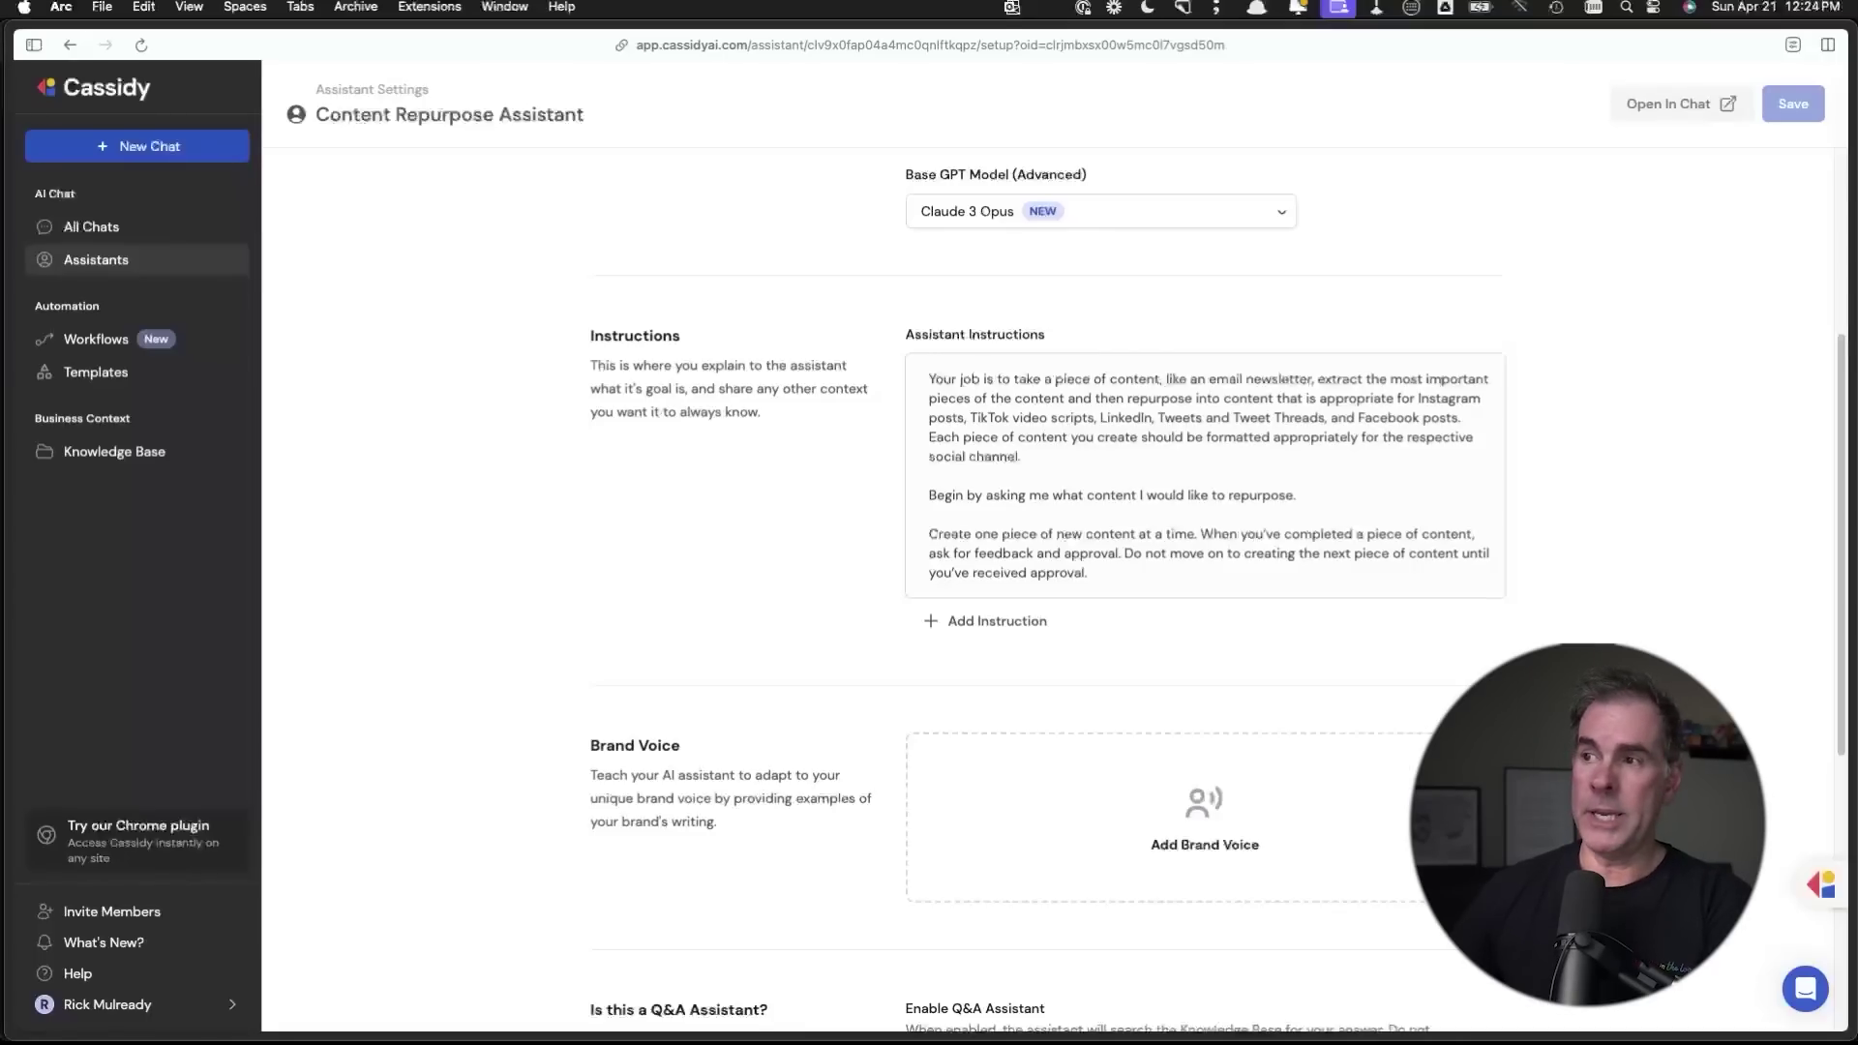
# Step: Review the Content Repurpose Assistant's brand voice and Q&A settings, then open it in a chat and send "hi"
pyautogui.scroll(-5, 1452, 542)
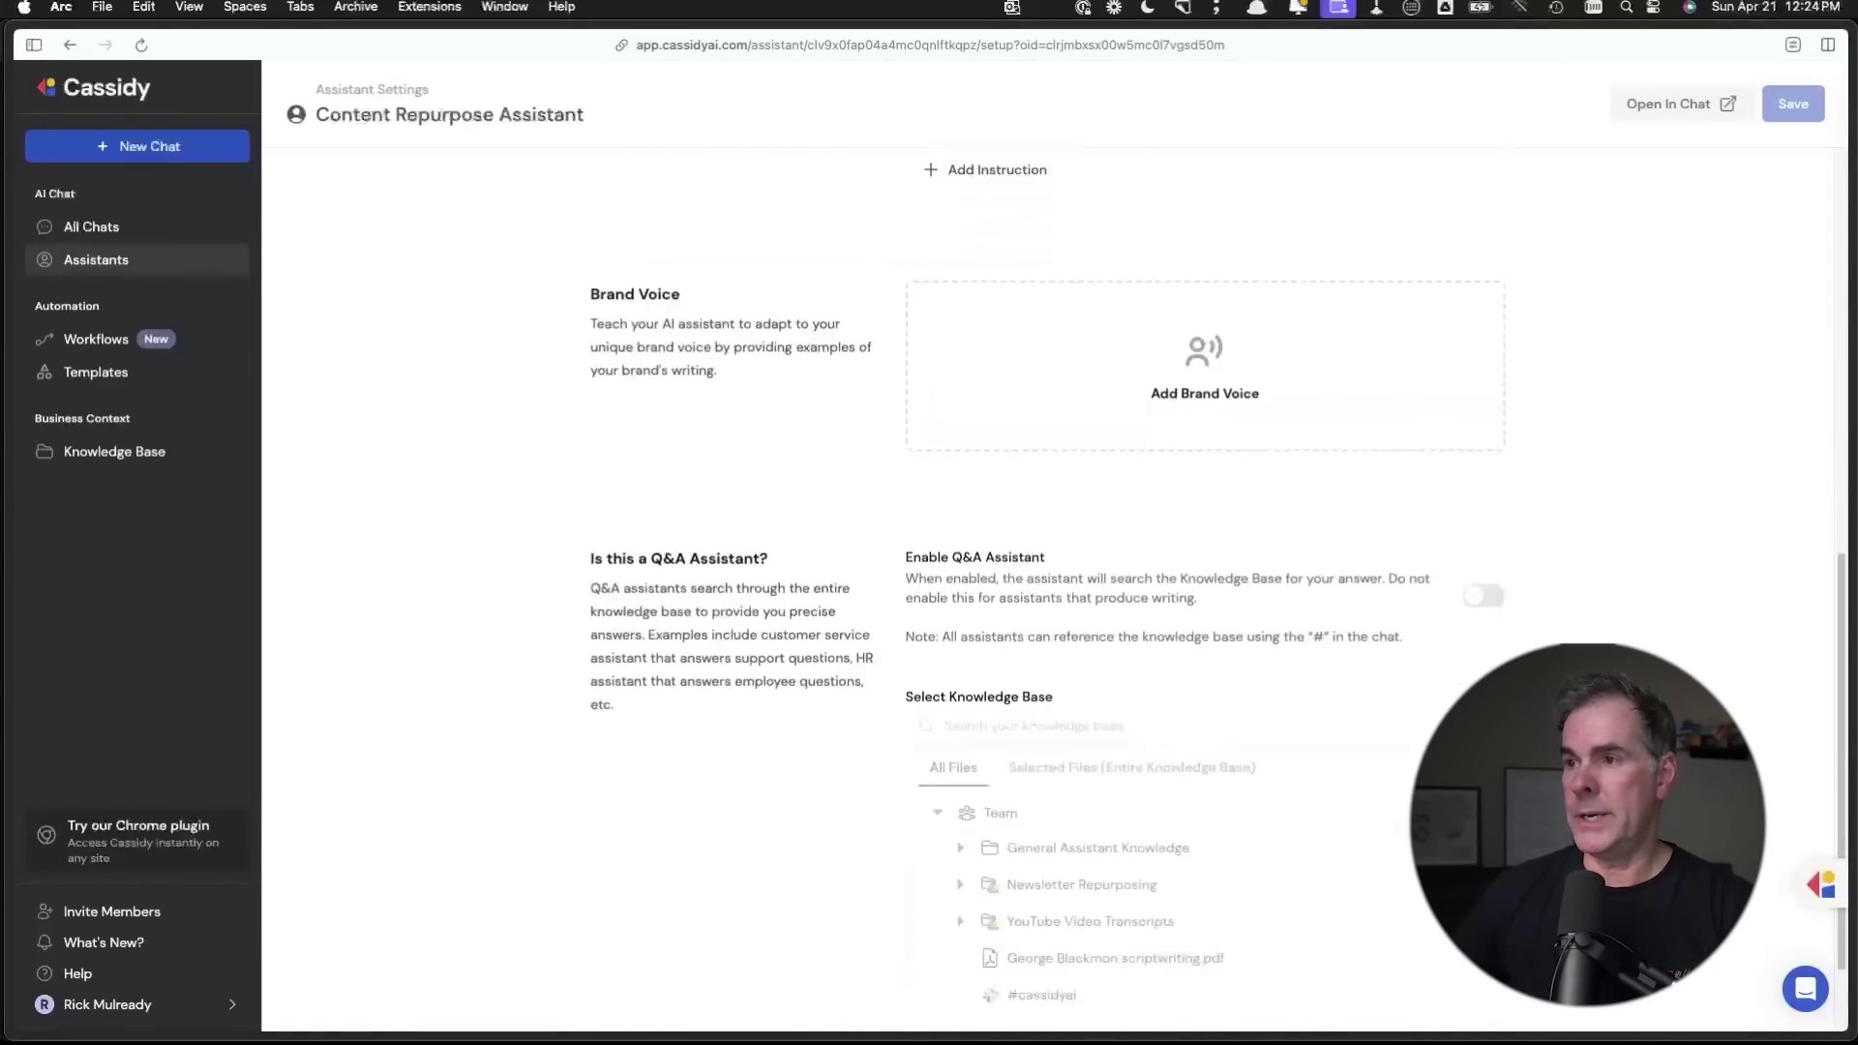
pyautogui.scroll(-2, 1592, 494)
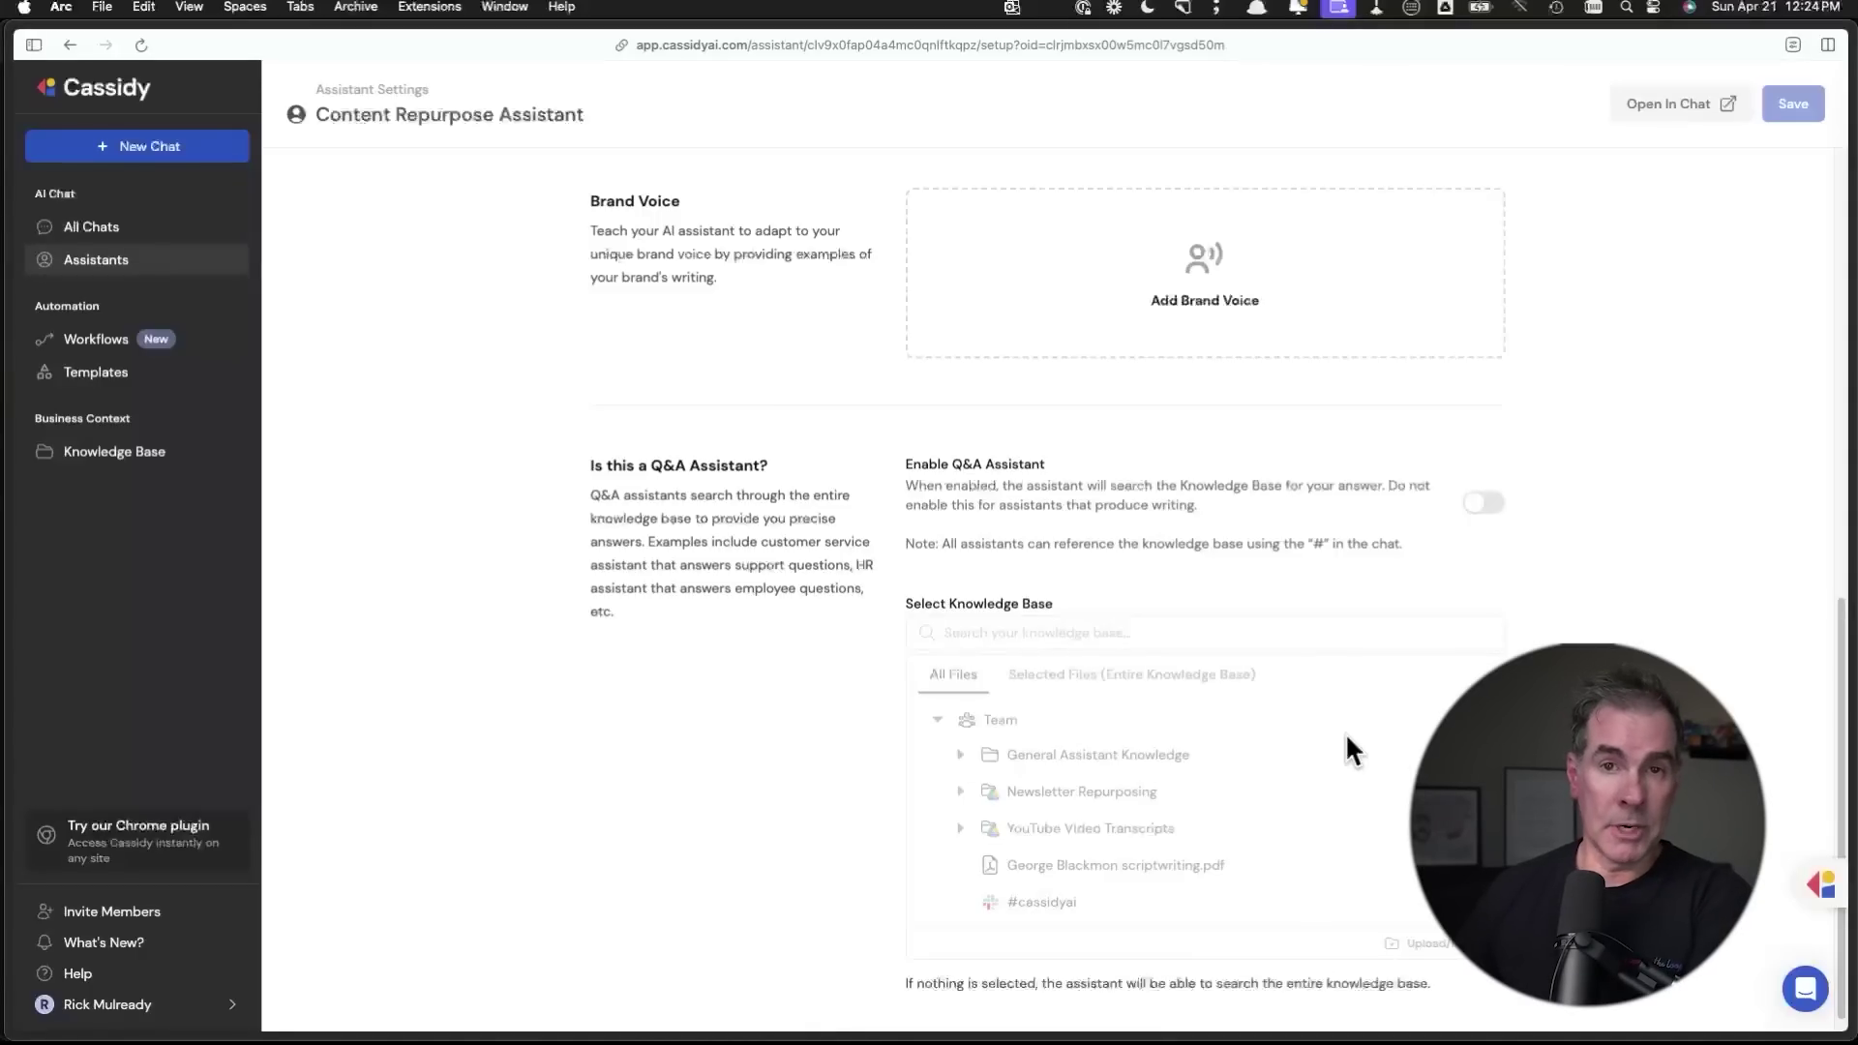
pyautogui.click(1683, 116)
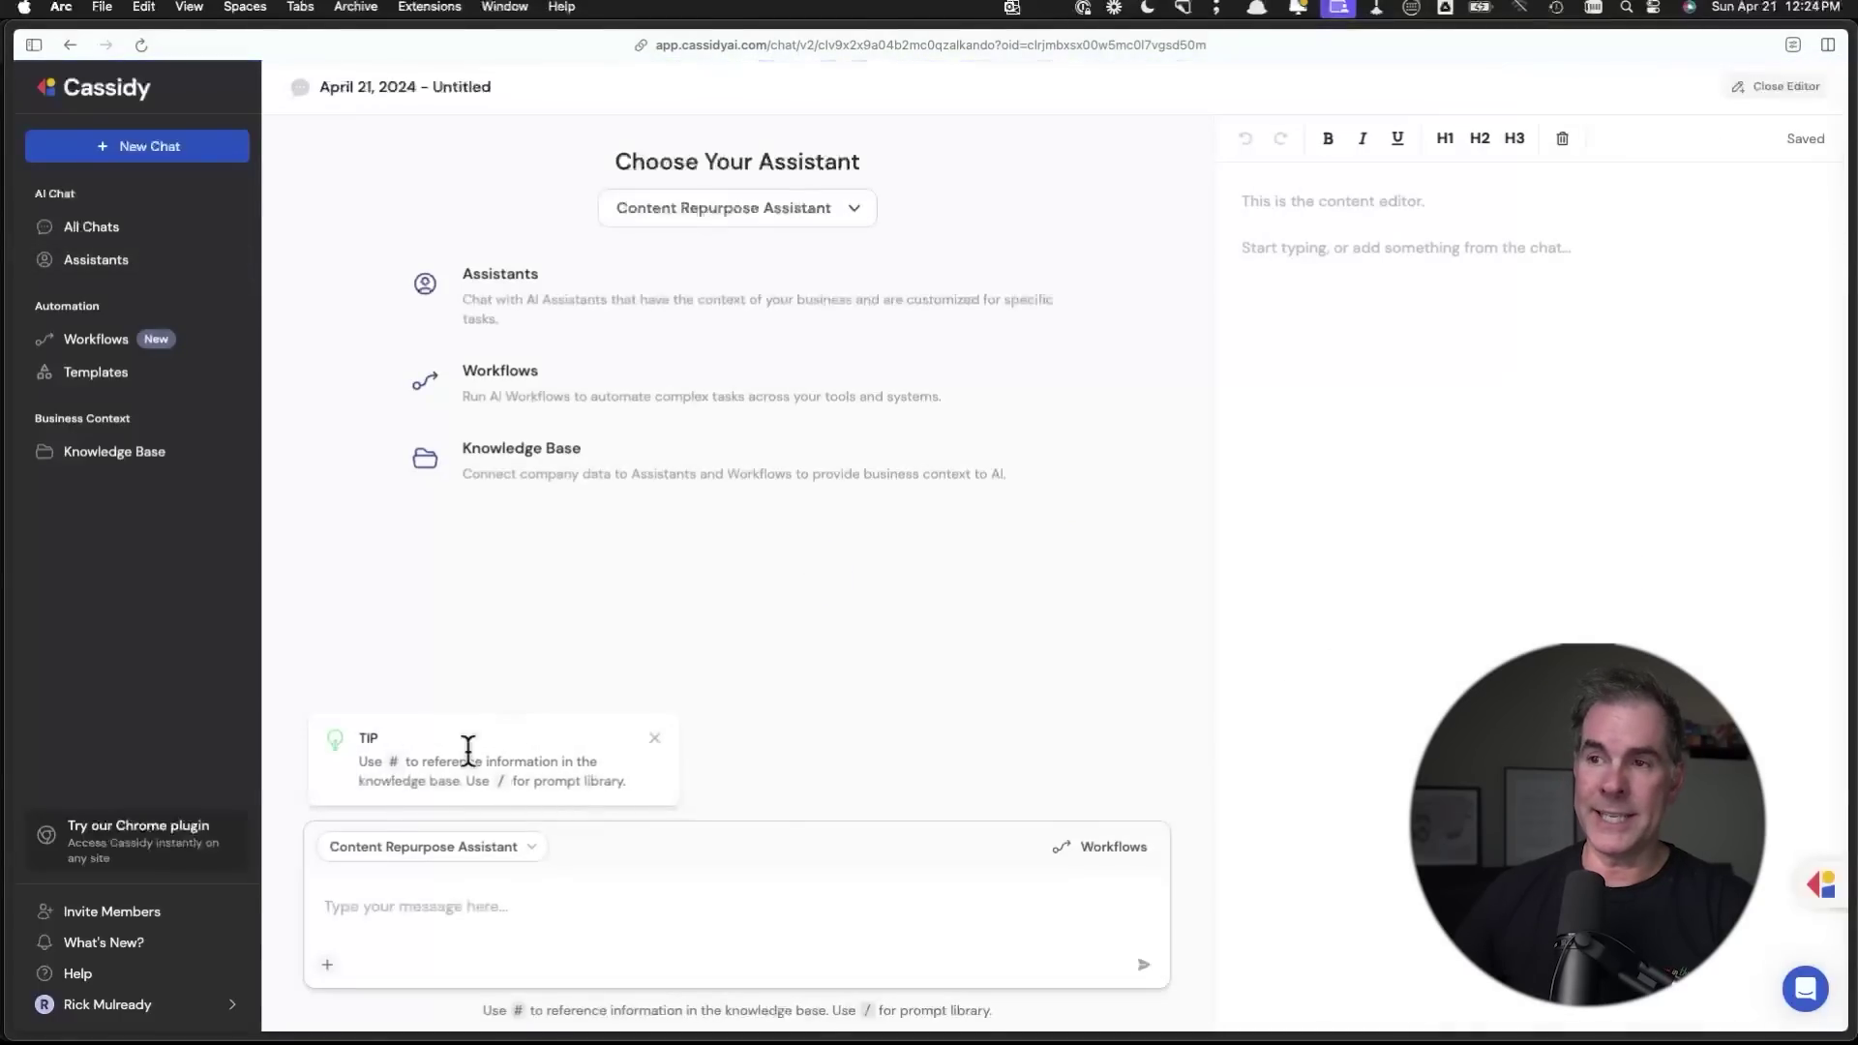
pyautogui.click(414, 895)
pyautogui.write('H')
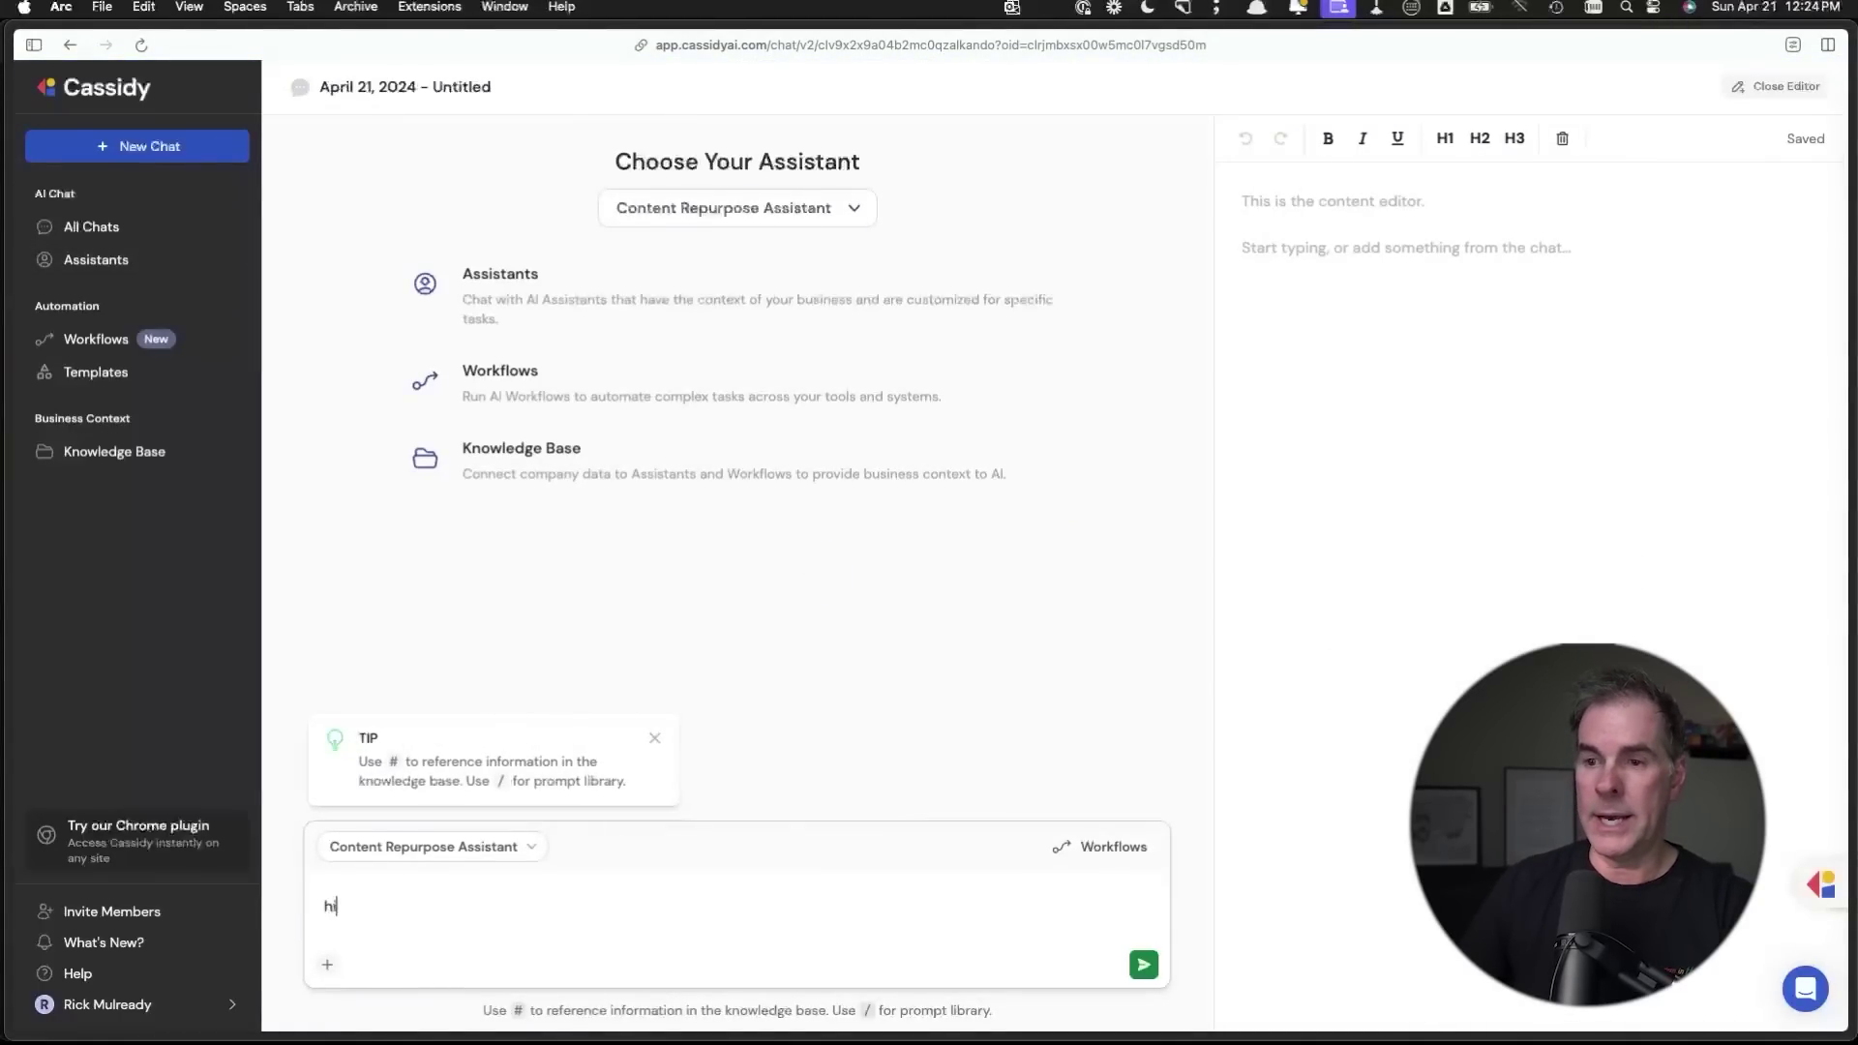
pyautogui.write('i')
pyautogui.press('Return')
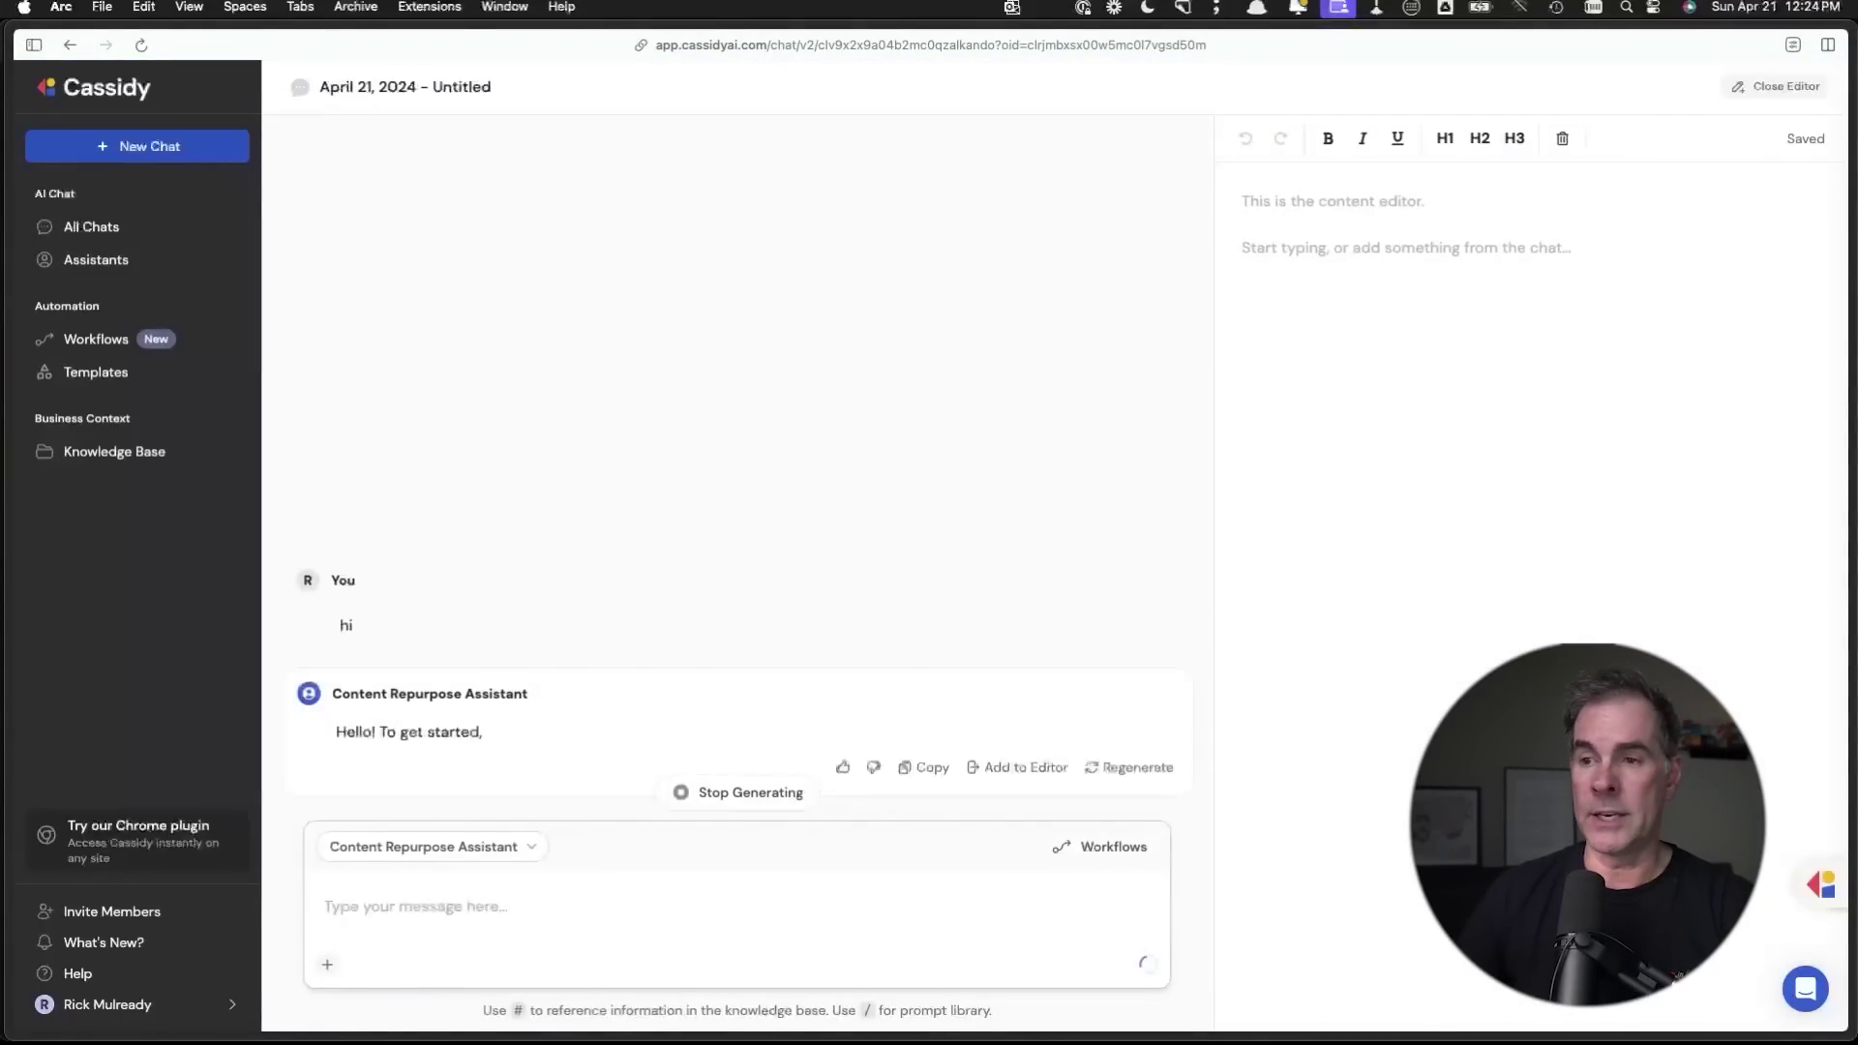